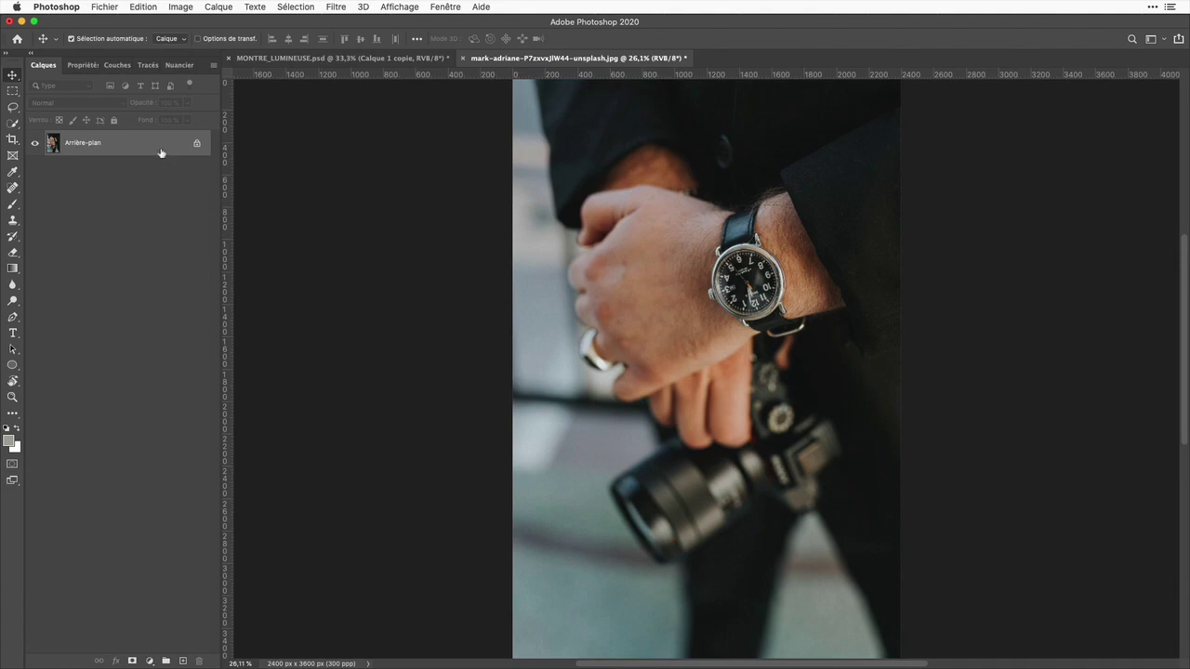
# Duplicate the background layer and draw an elliptical path about 352 × 390 px around the watch dial, centred on the hands' pivot.
pyautogui.press('super+j')
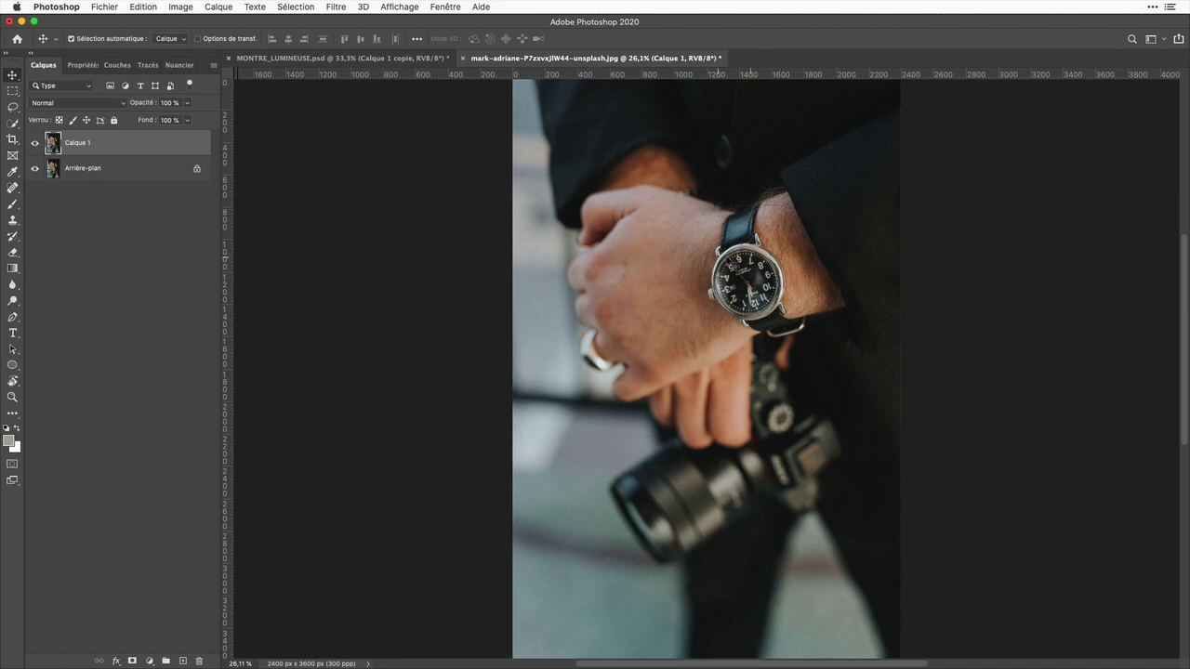
pyautogui.click(12, 396)
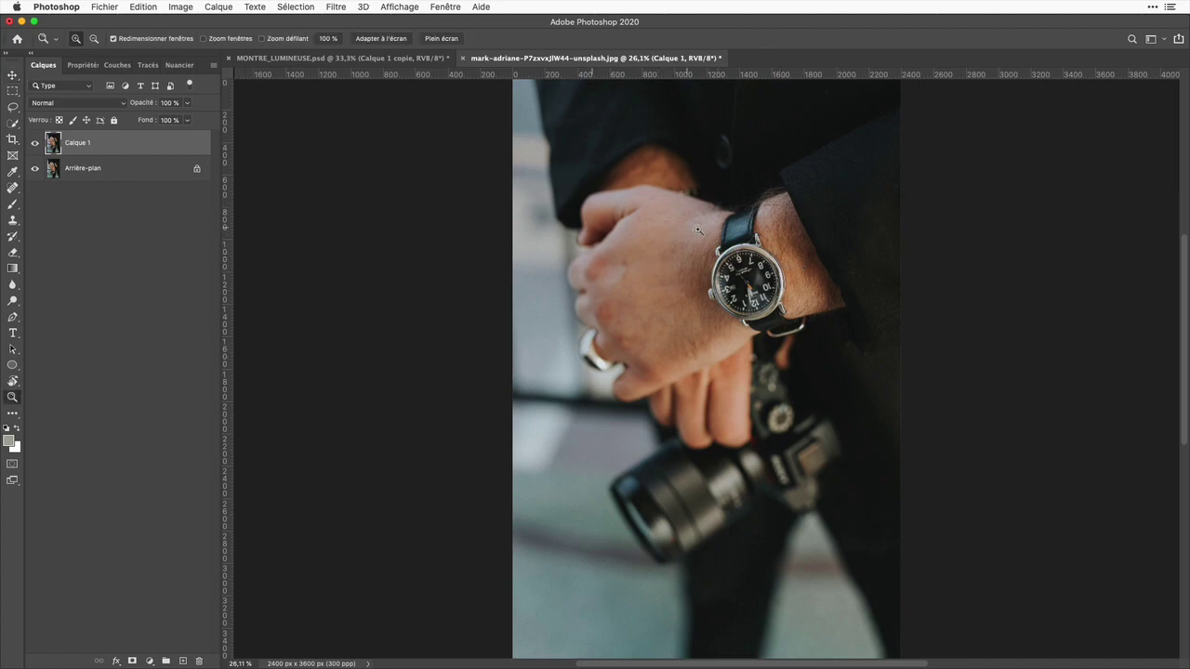
pyautogui.moveTo(693, 230); pyautogui.dragTo(801, 349)
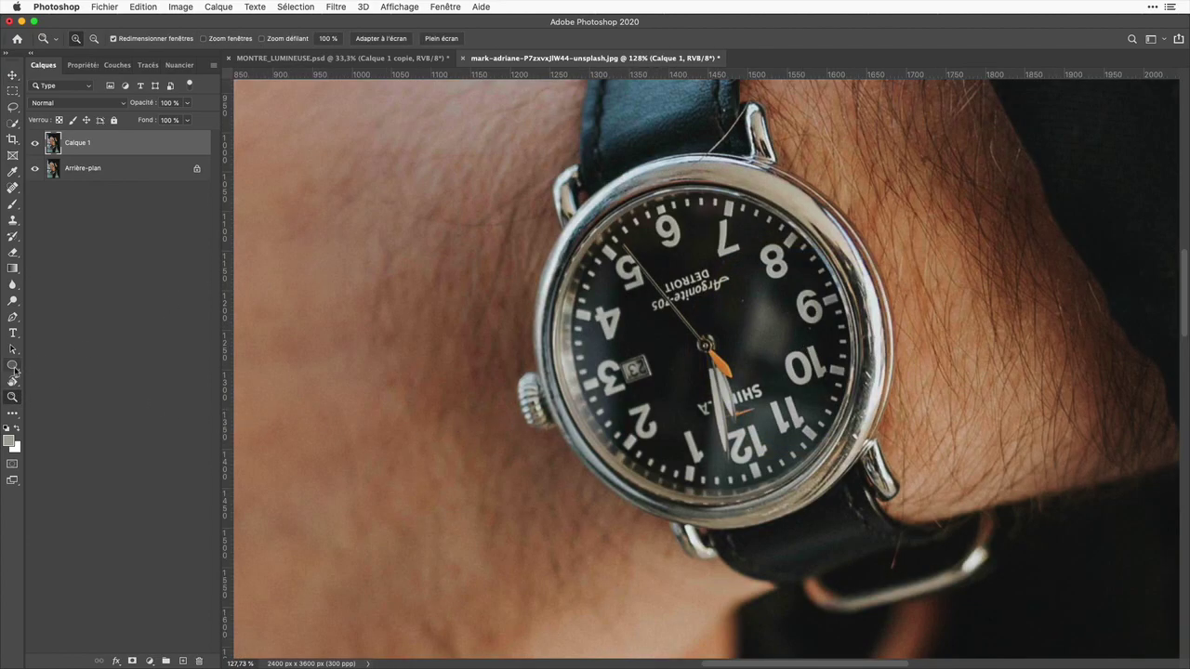
pyautogui.click(12, 365)
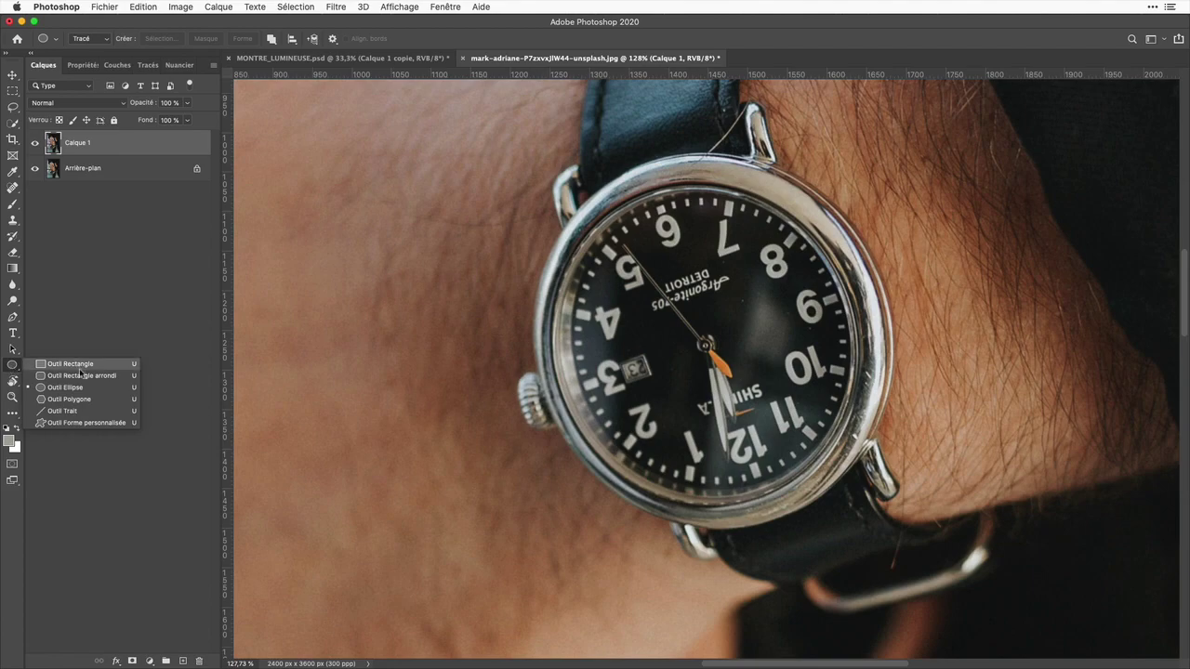
pyautogui.click(84, 387)
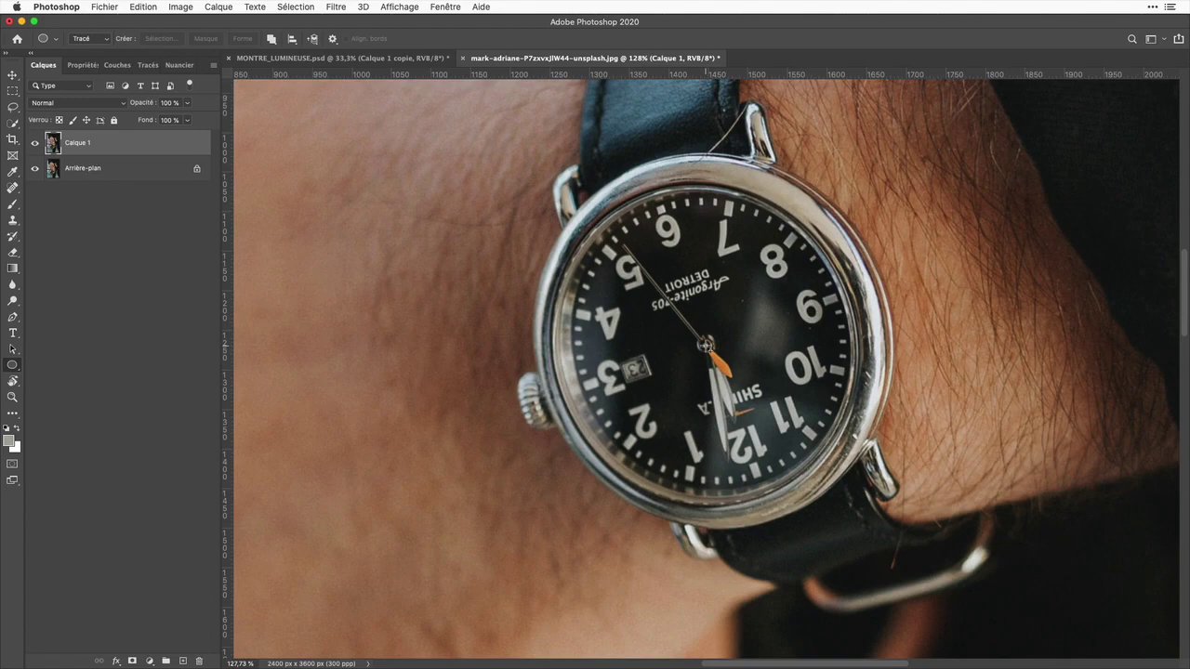
pyautogui.moveTo(705, 346)
pyautogui.mouseDown()
pyautogui.moveTo(695, 284)
pyautogui.moveTo(663, 234)
pyautogui.moveTo(606, 179)
pyautogui.moveTo(569, 172)
pyautogui.mouseUp()
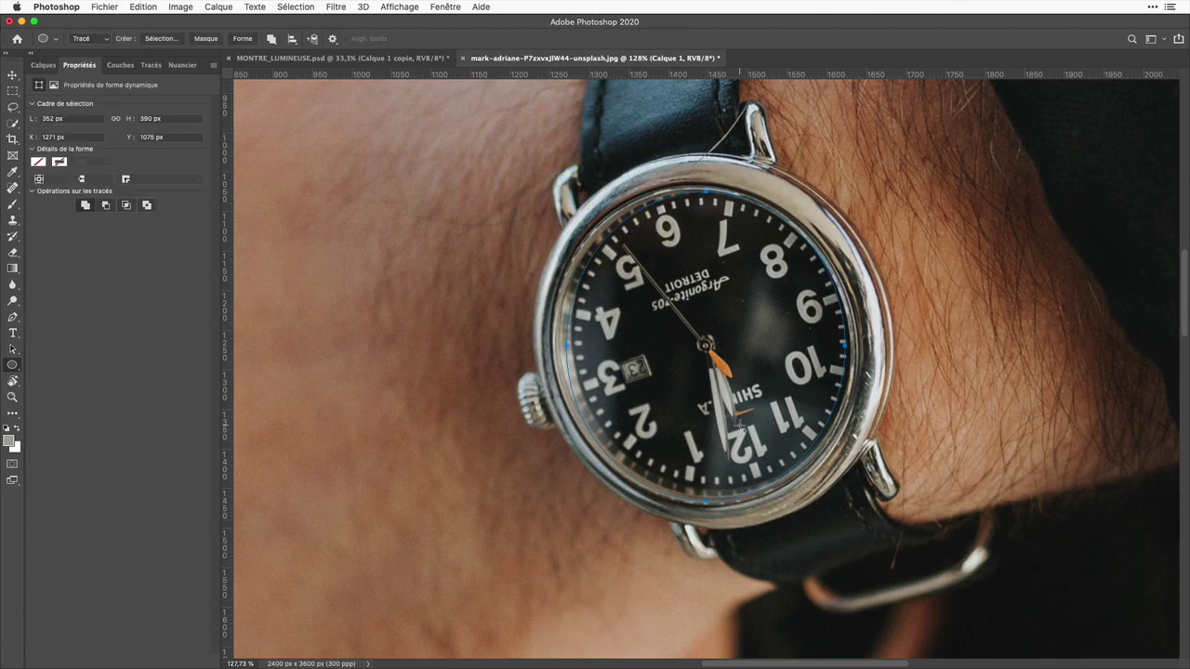
# Transform the elliptical path by distorting its corners and stretching its sides to match the dial's tilted outline, and apply it.
pyautogui.press('super+t')
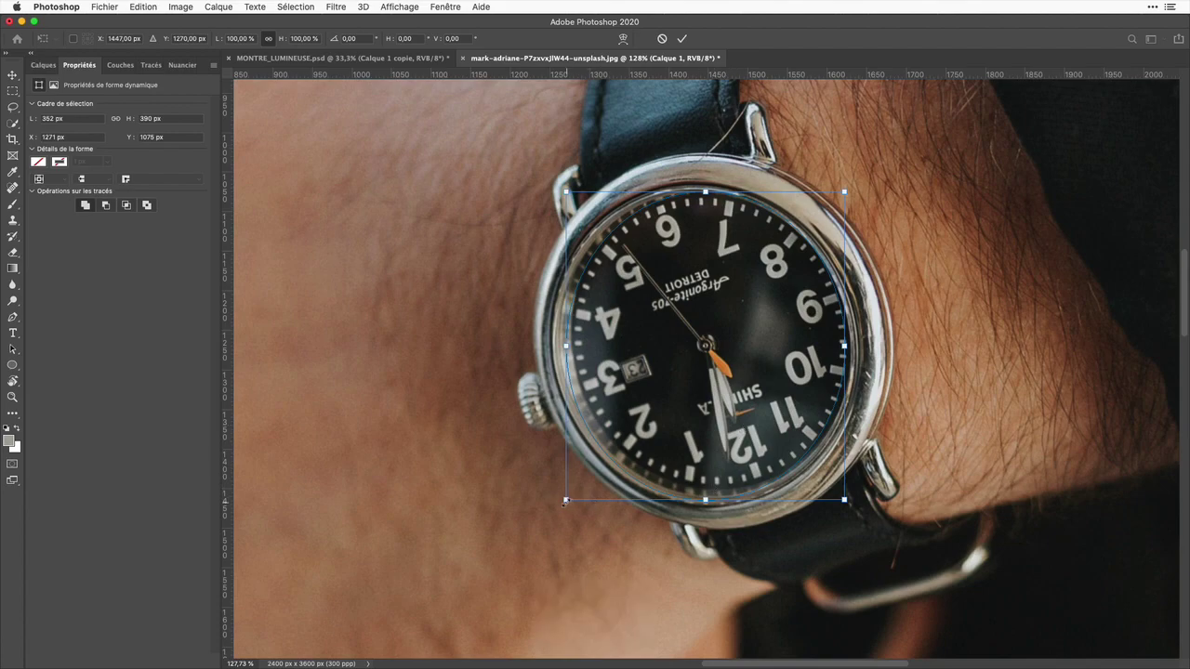
pyautogui.moveTo(567, 503); pyautogui.dragTo(573, 472)
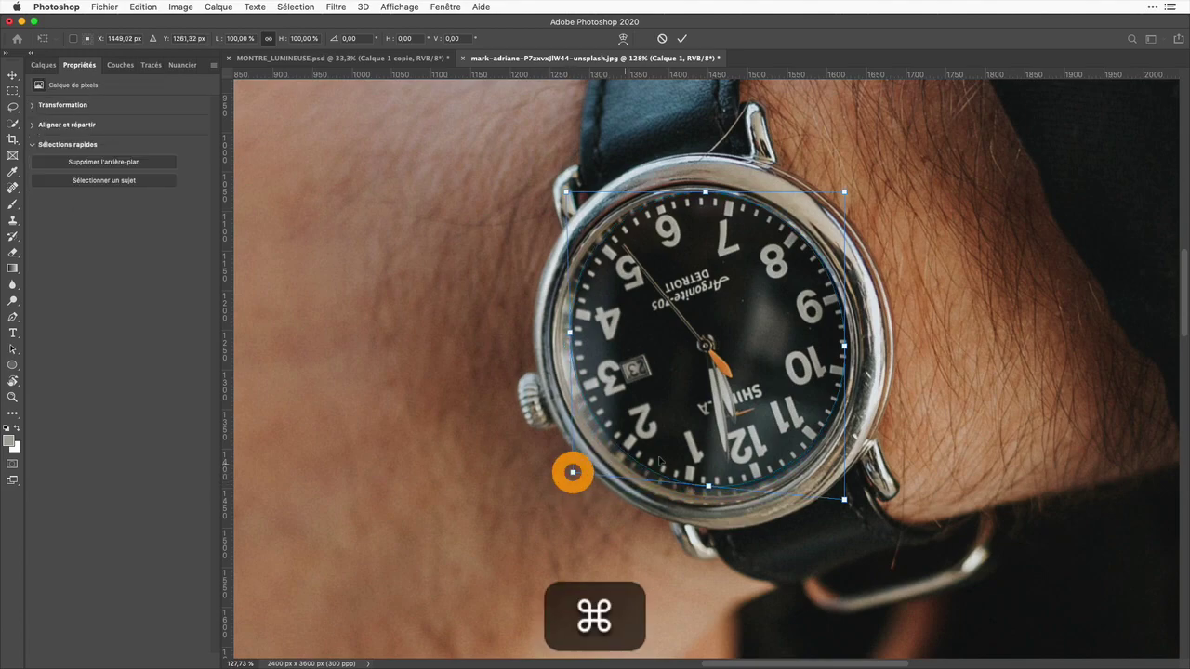
pyautogui.moveTo(844, 346); pyautogui.dragTo(850, 347)
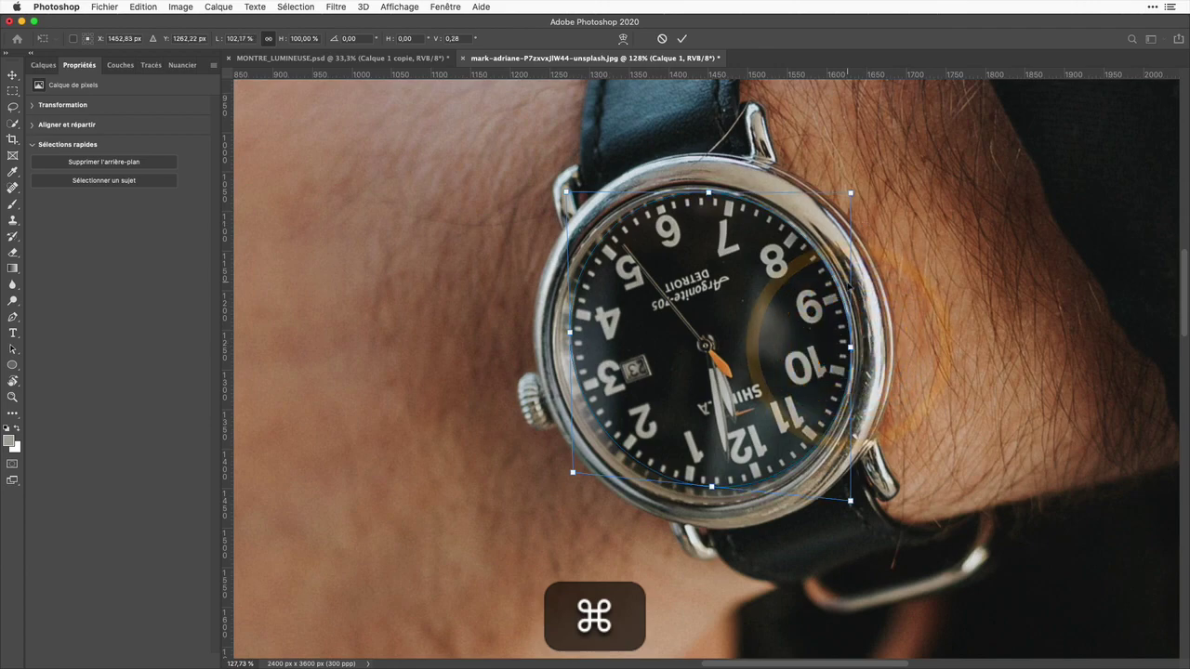
pyautogui.moveTo(850, 195); pyautogui.dragTo(848, 197)
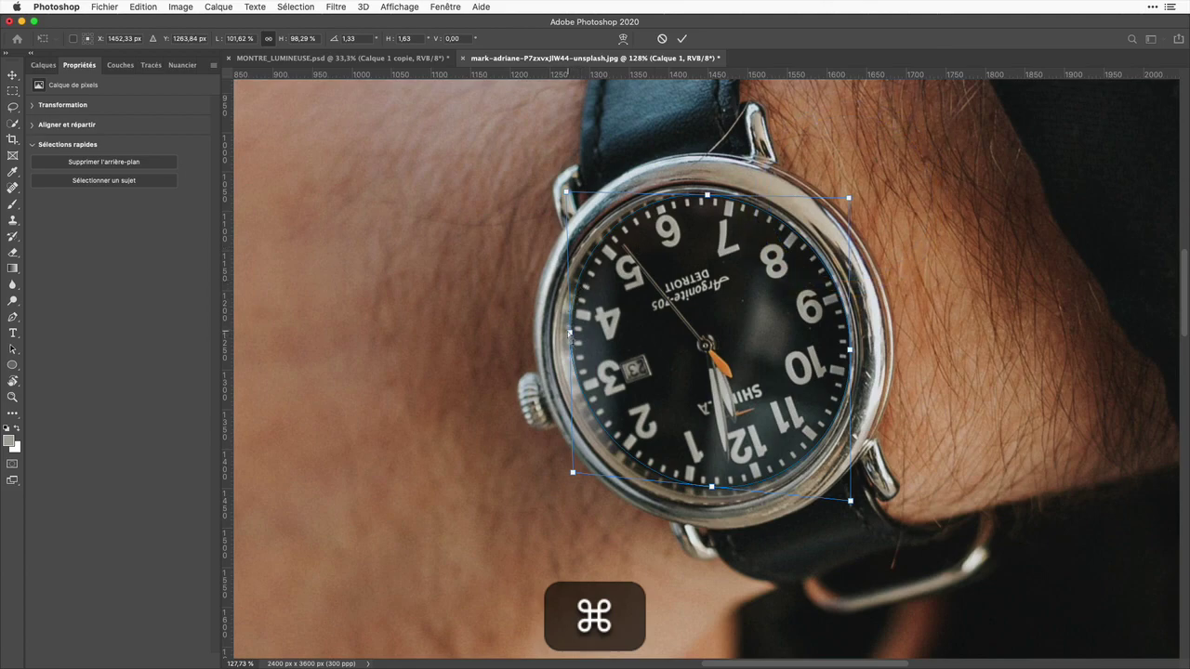
pyautogui.moveTo(569, 333); pyautogui.dragTo(570, 331)
pyautogui.click(681, 38)
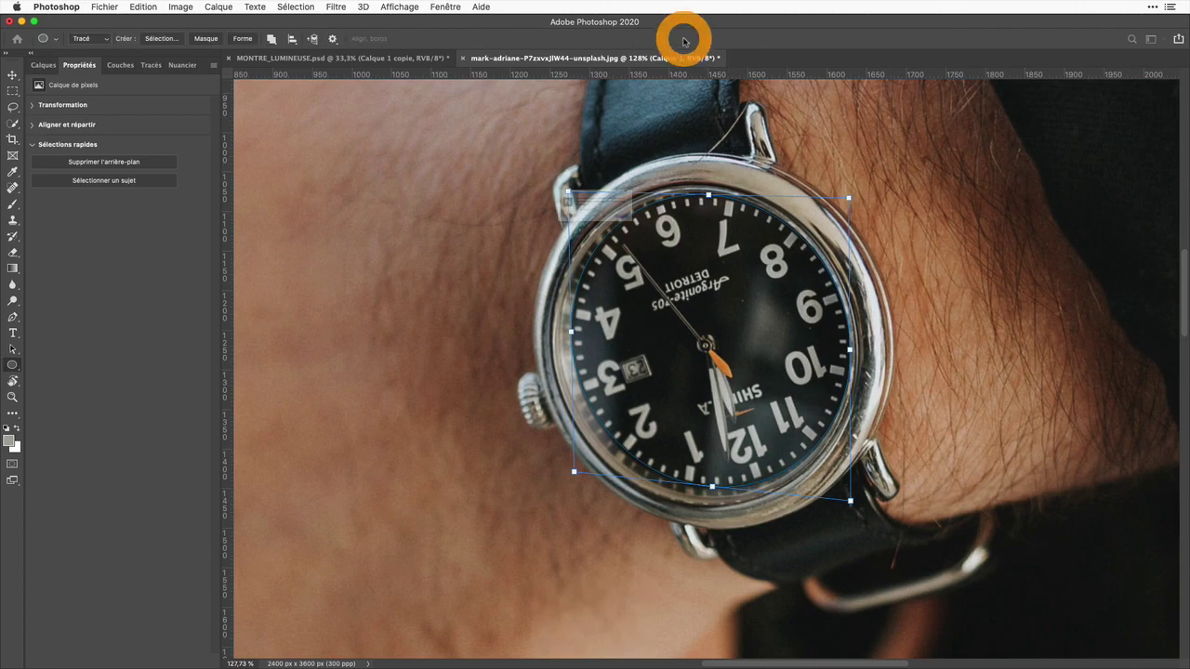
pyautogui.click(695, 243)
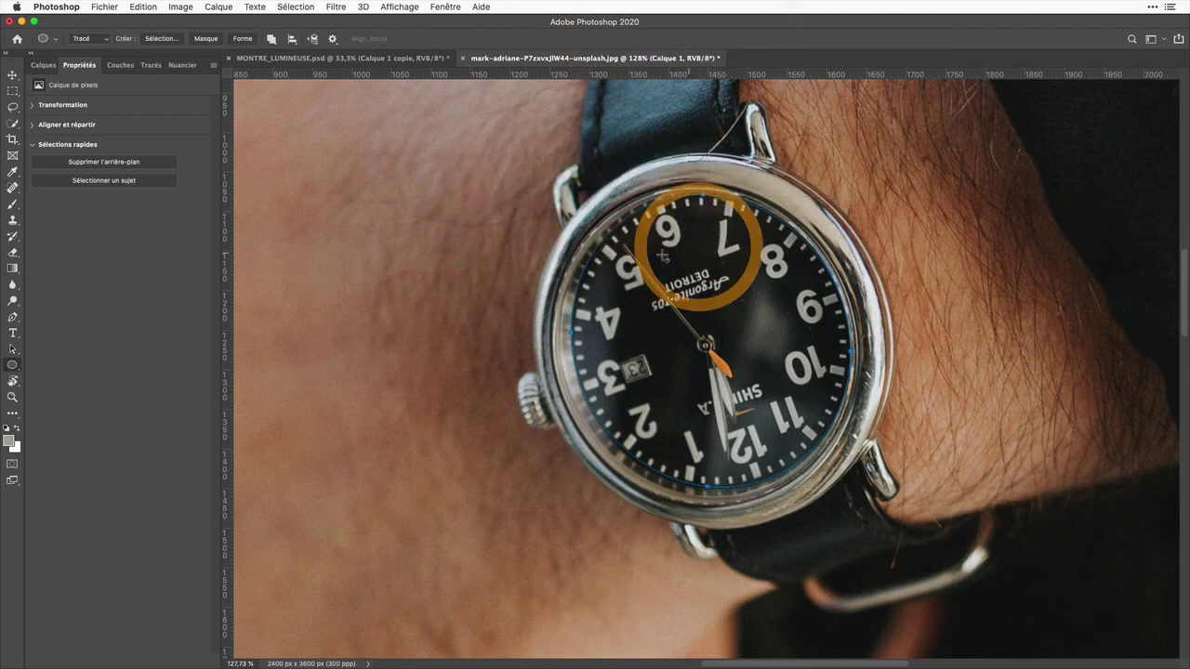
# Add a vector mask to Calque 1 from the dial path and hide the Arrière-plan layer.
pyautogui.click(42, 66)
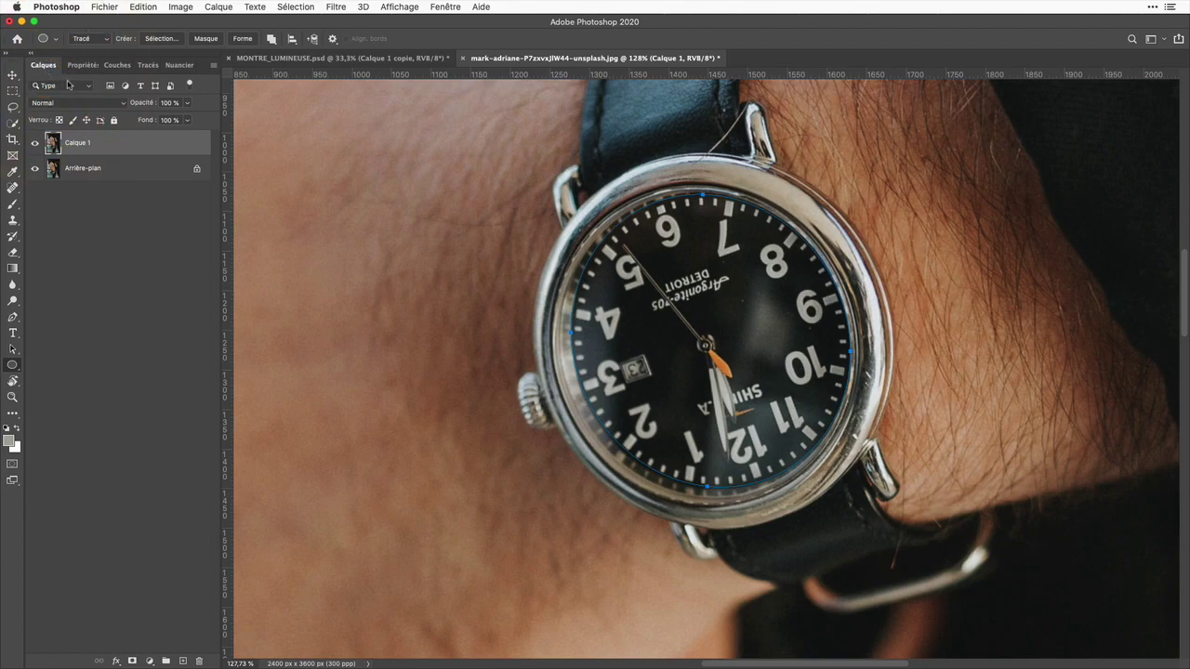
pyautogui.click(221, 7)
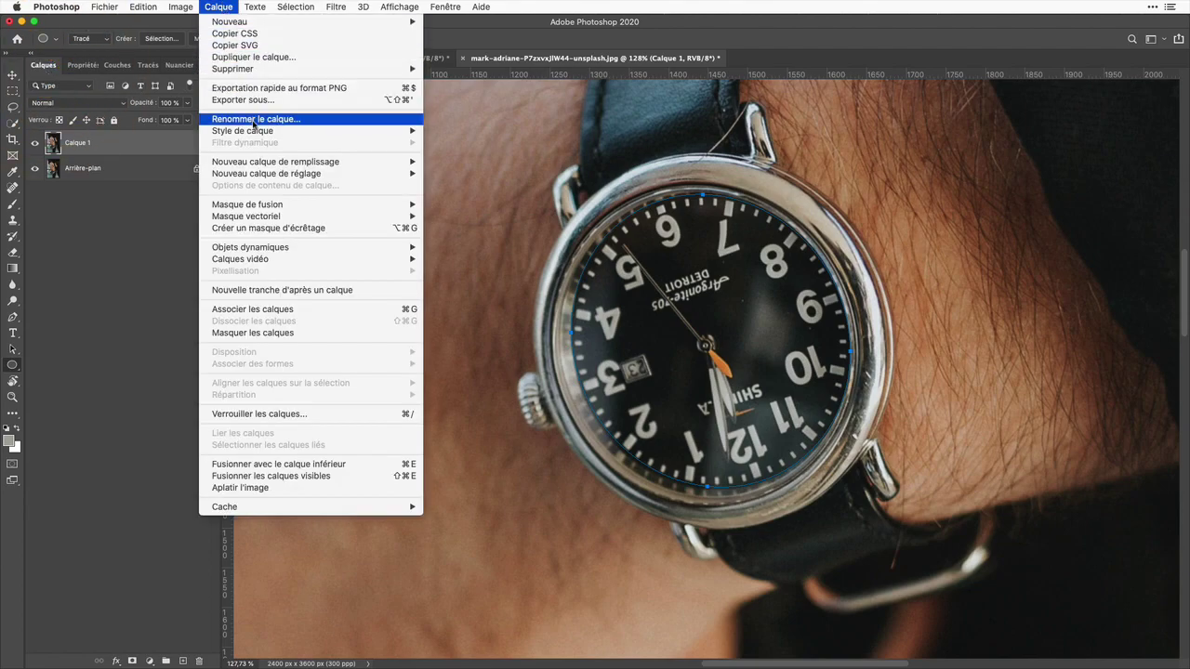
pyautogui.moveTo(288, 216)
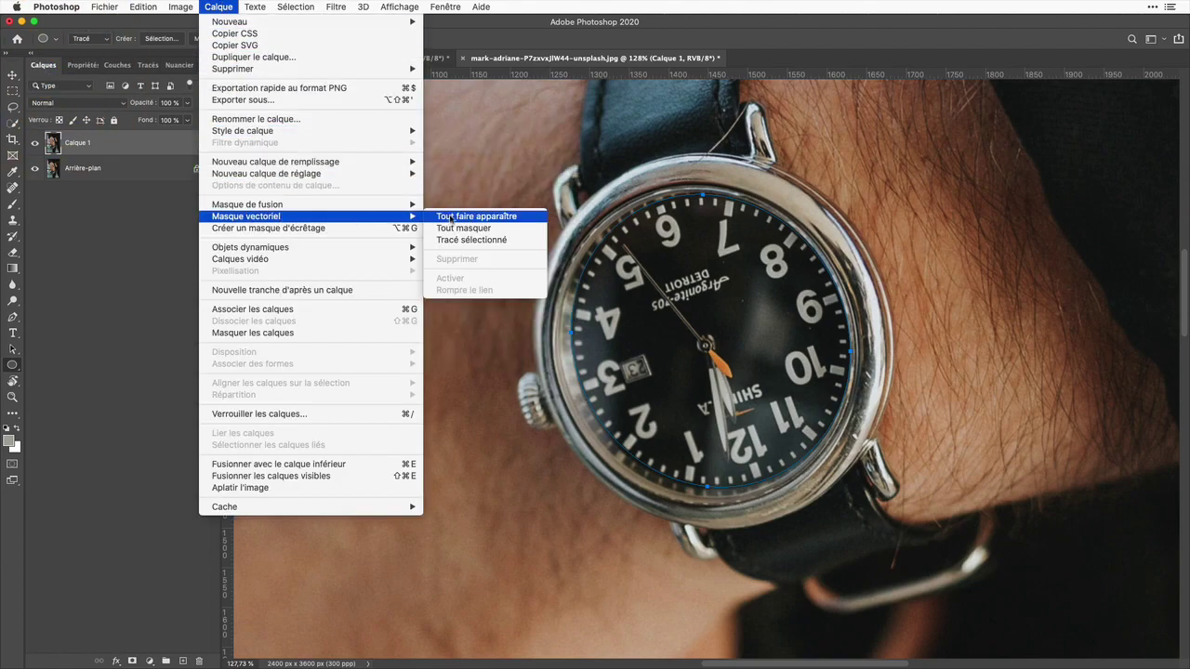
pyautogui.click(514, 243)
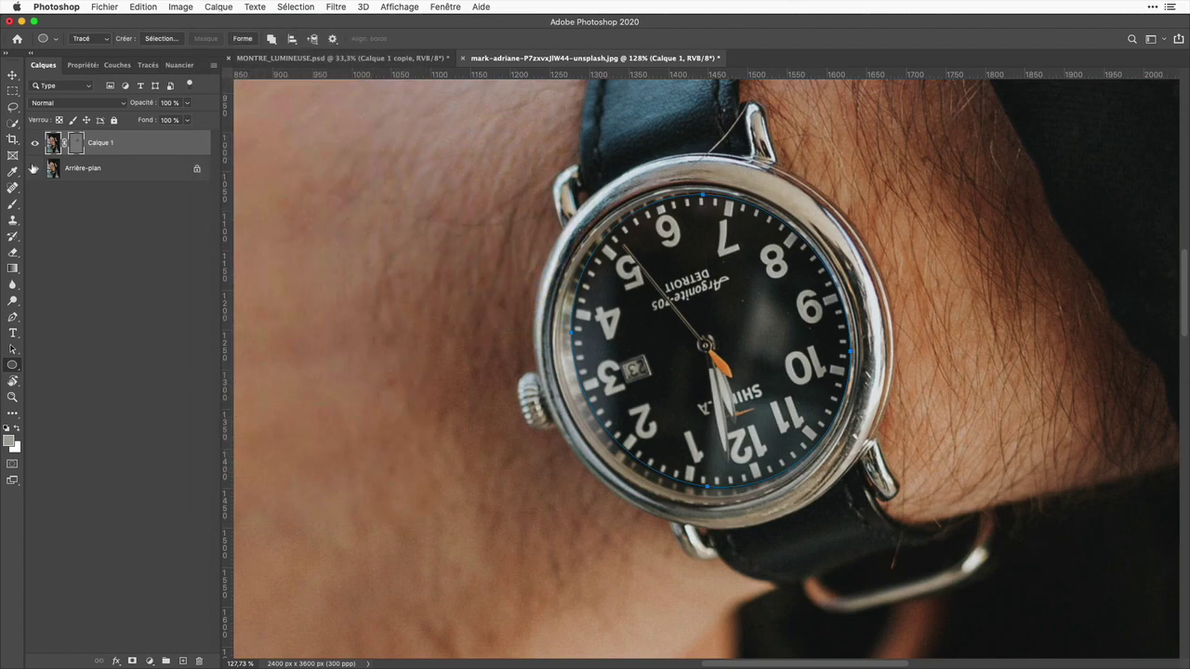
pyautogui.click(35, 168)
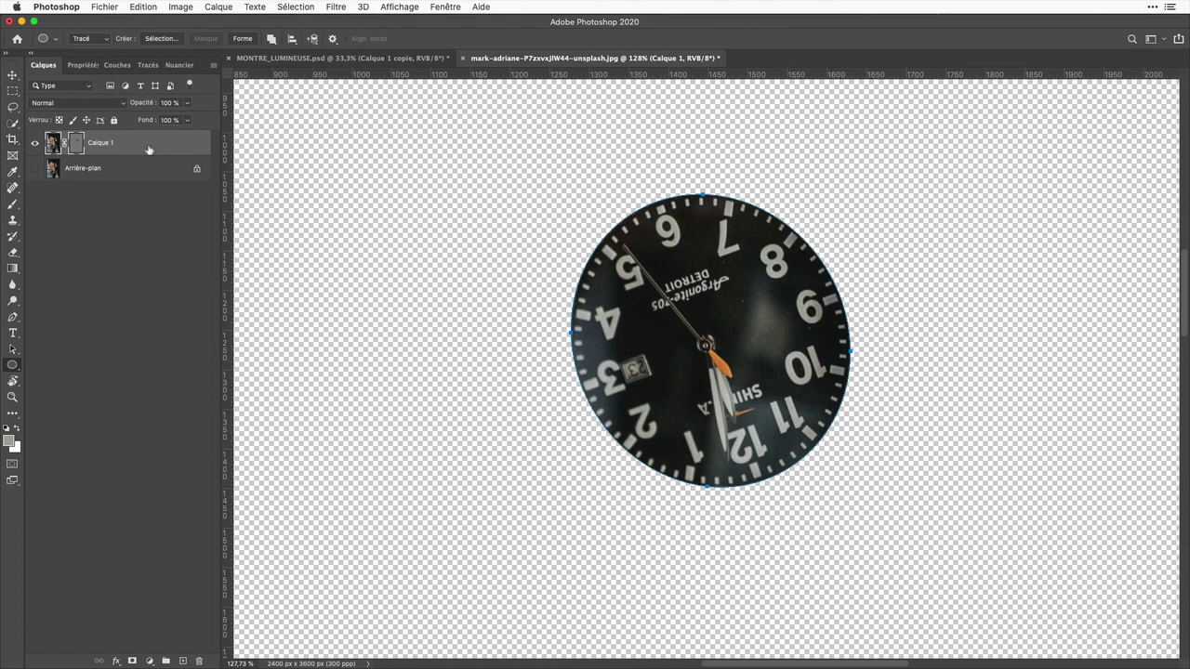
# Duplicate the masked dial layer, naming the copy CHIFFRES and the original CADRAN.
pyautogui.press('super+j')
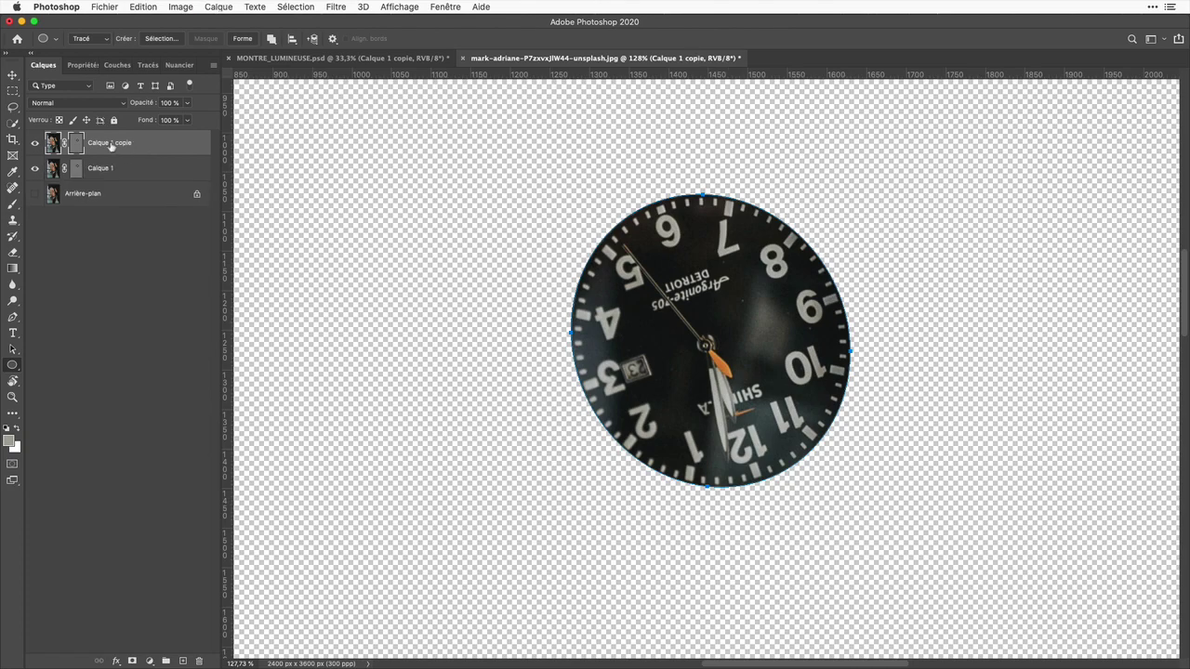
pyautogui.write('CHIFFRES')
pyautogui.doubleClick(102, 168)
pyautogui.write('CADRAN')
pyautogui.click(268, 213)
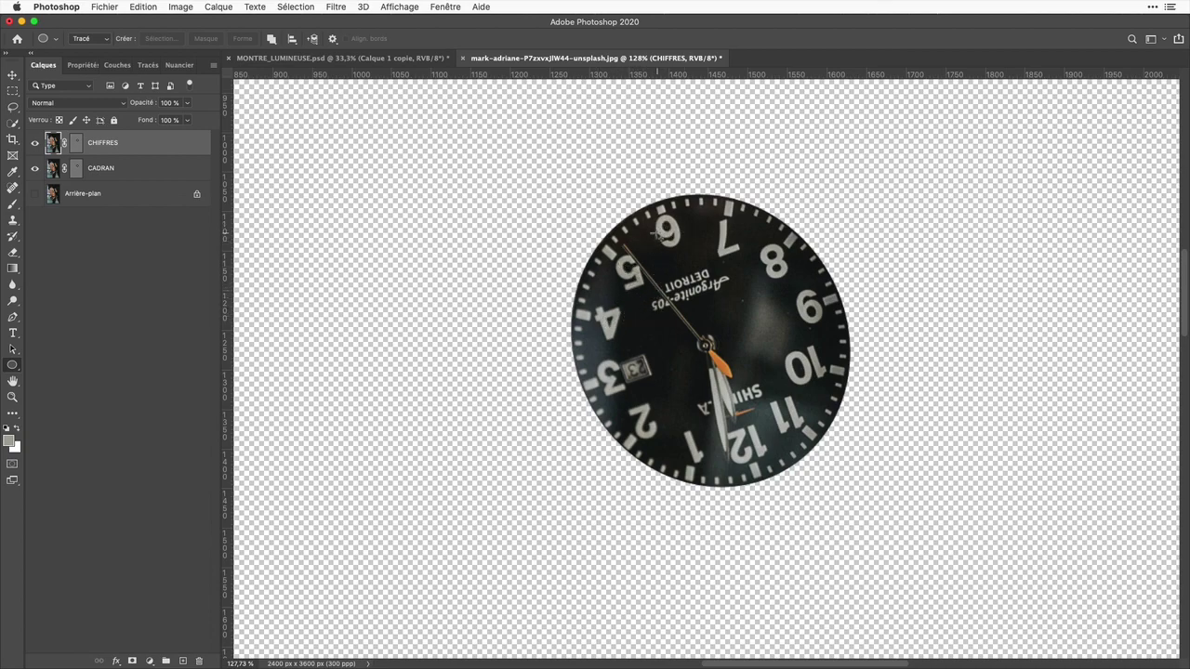
# Hide CADRAN and mask CHIFFRES down to its light numerals and markings using a Color Range selection with a tolerance of 110.
pyautogui.click(34, 168)
pyautogui.click(293, 7)
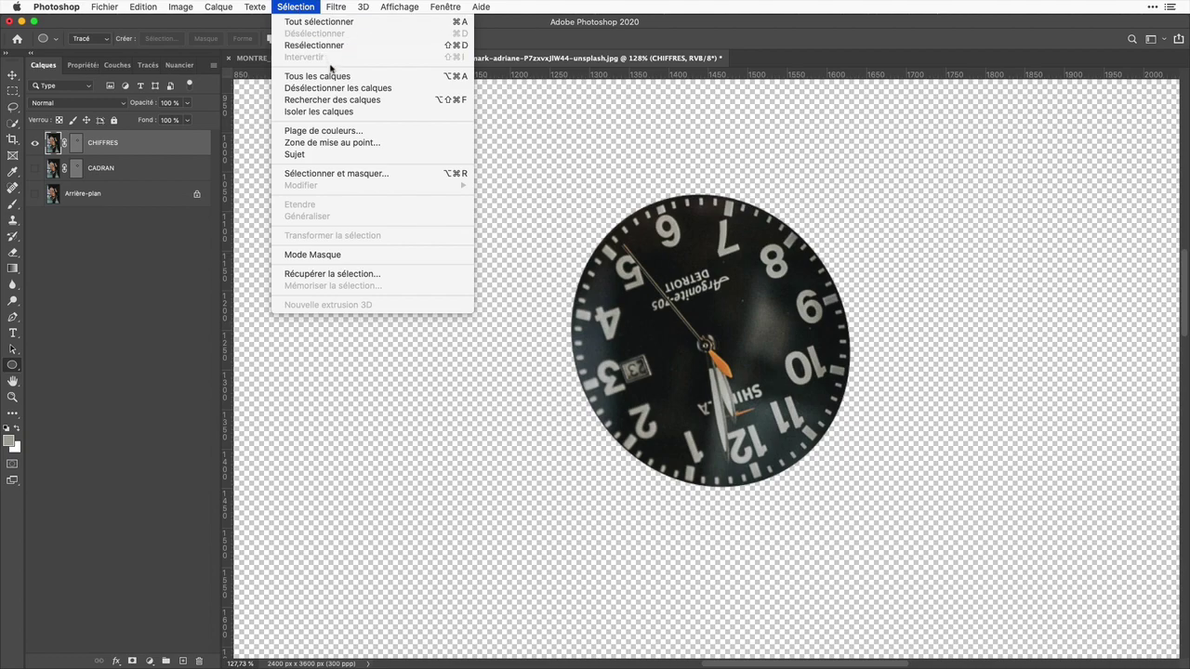
pyautogui.click(335, 131)
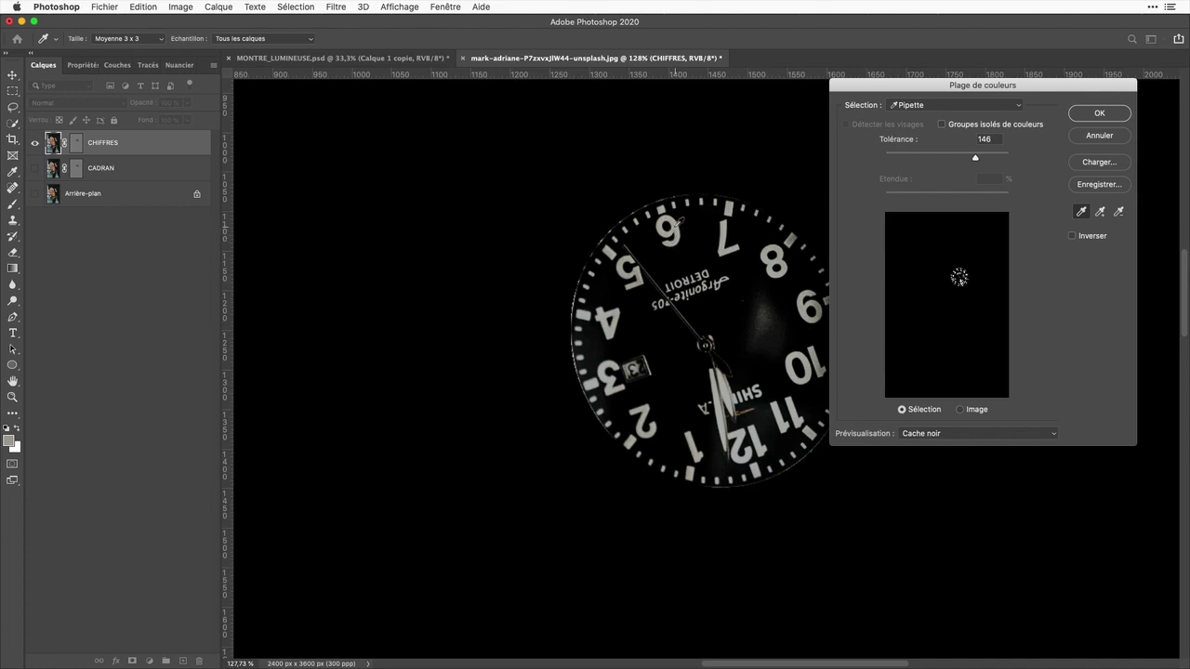
pyautogui.moveTo(975, 158); pyautogui.dragTo(952, 162)
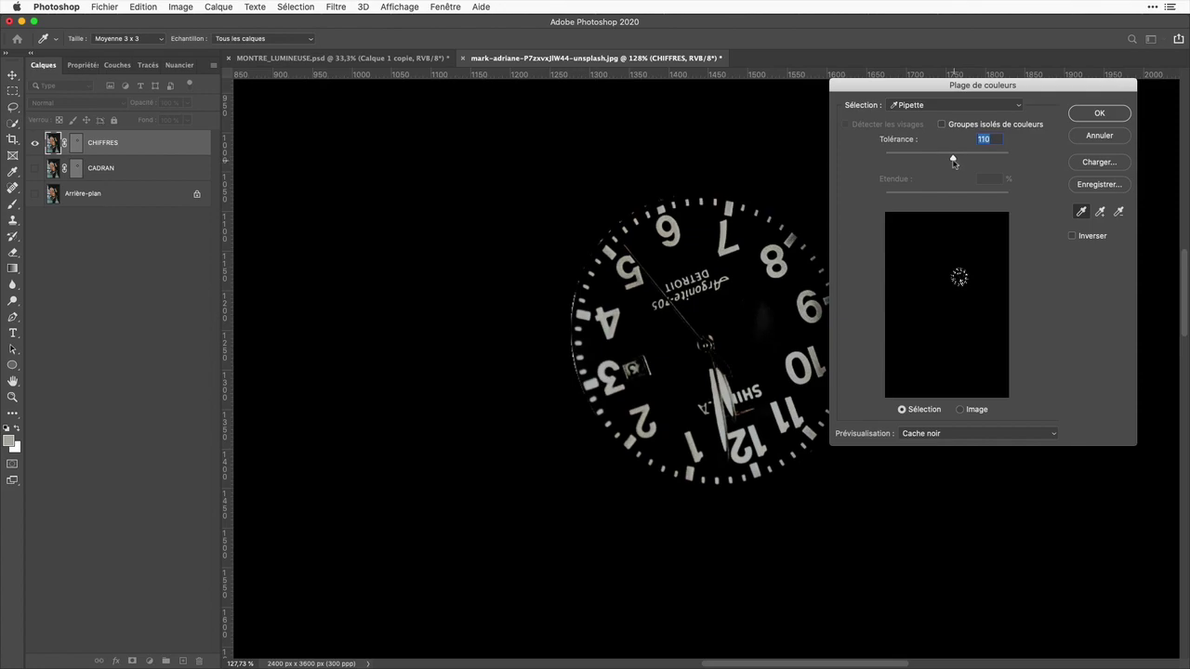
pyautogui.click(1099, 114)
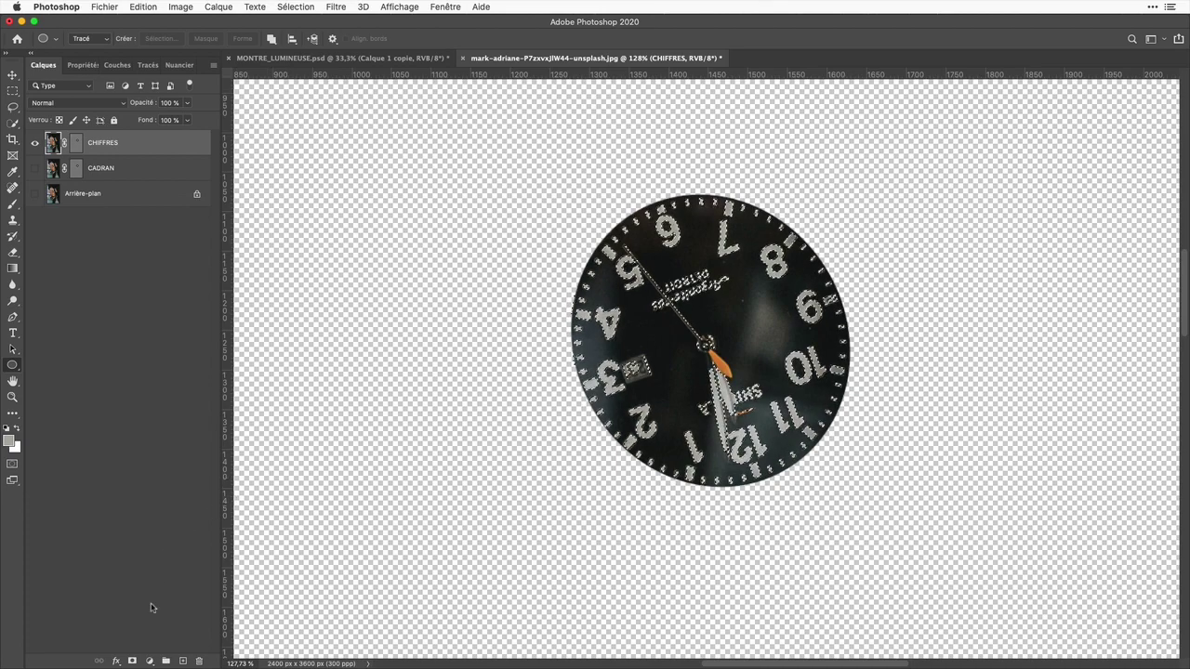
pyautogui.click(132, 661)
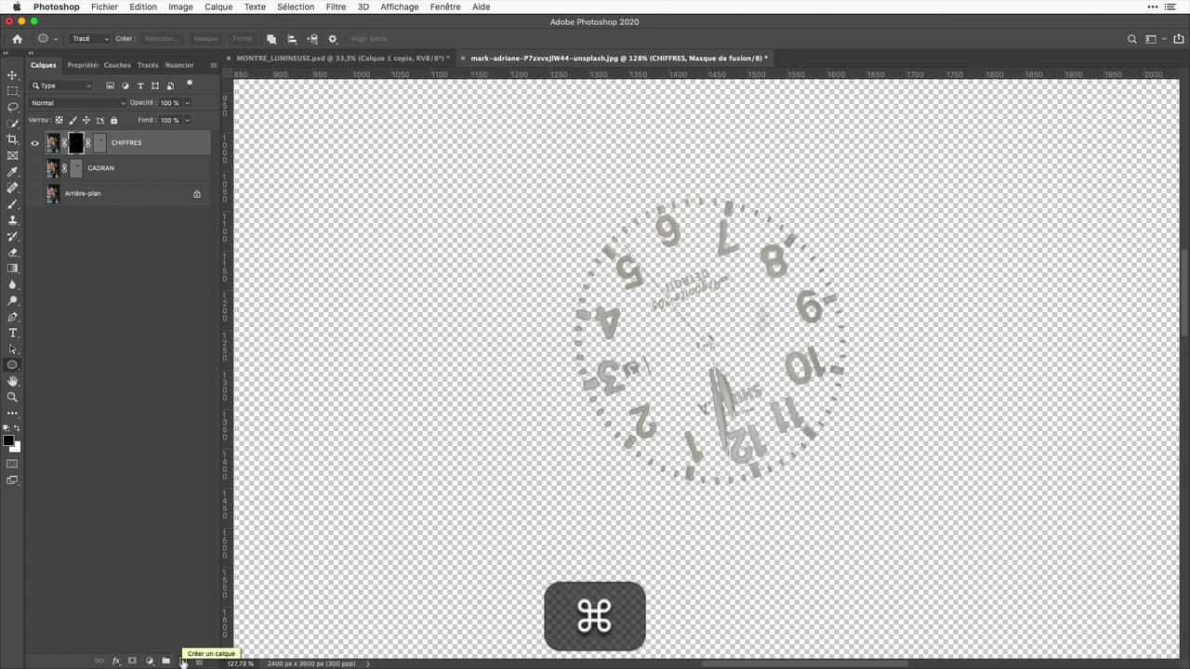
# Create a new layer beneath CHIFFRES and fill it with white.
pyautogui.keyDown('super'); pyautogui.click(183, 661); pyautogui.keyUp('super')
pyautogui.click(7, 428)
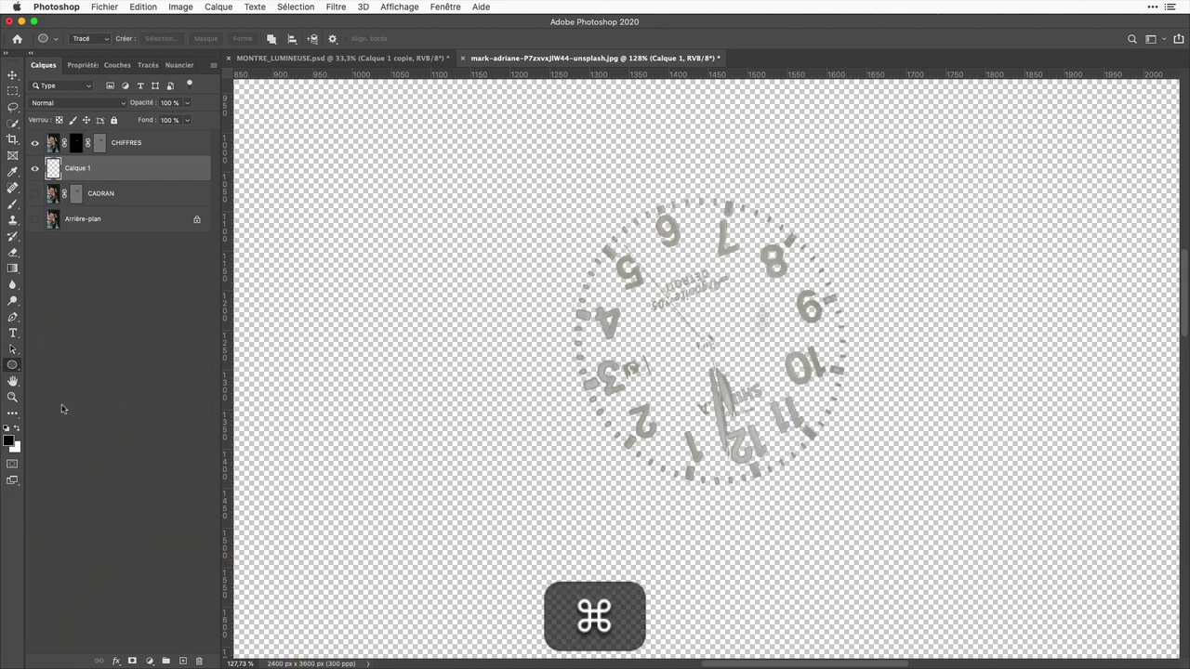
pyautogui.press('super+BackSpace')
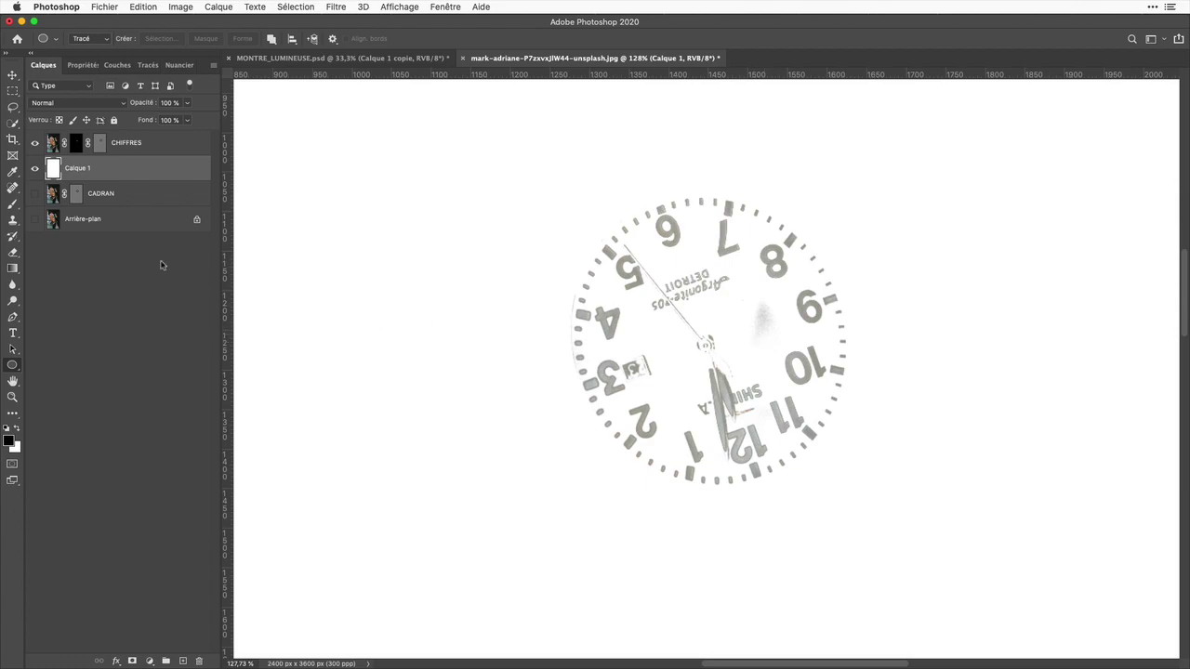
# Paint black on the CHIFFRES layer mask to remove the glass reflection, the centre pivot, the date window and stray edge traces.
pyautogui.click(75, 146)
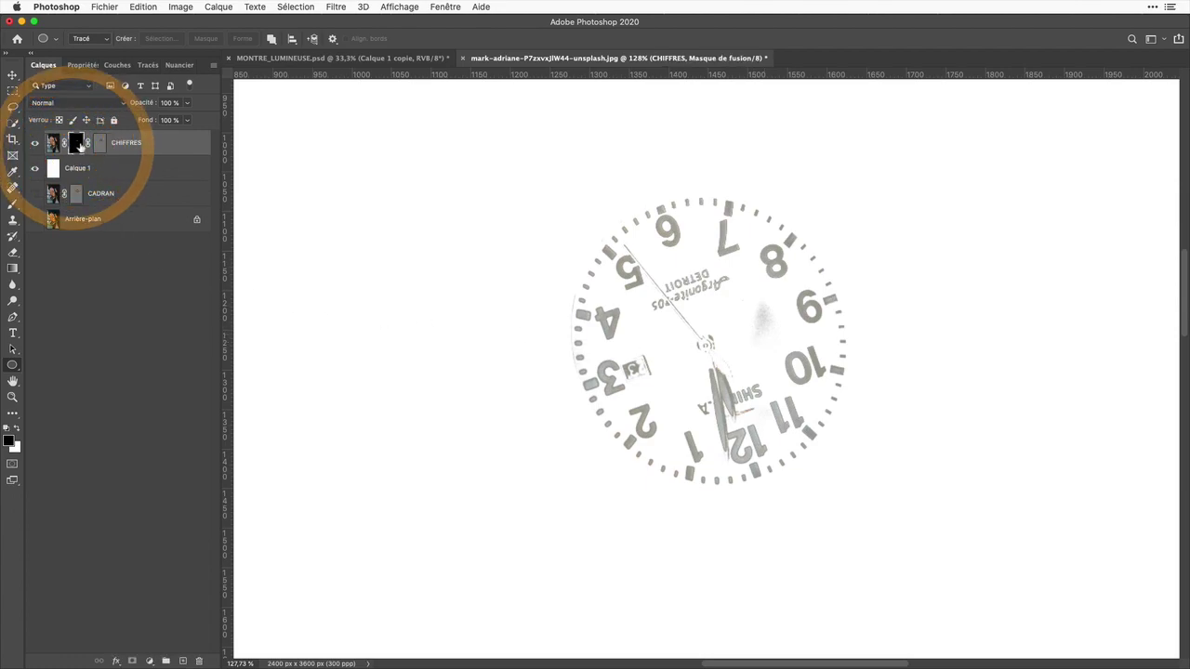
pyautogui.click(12, 204)
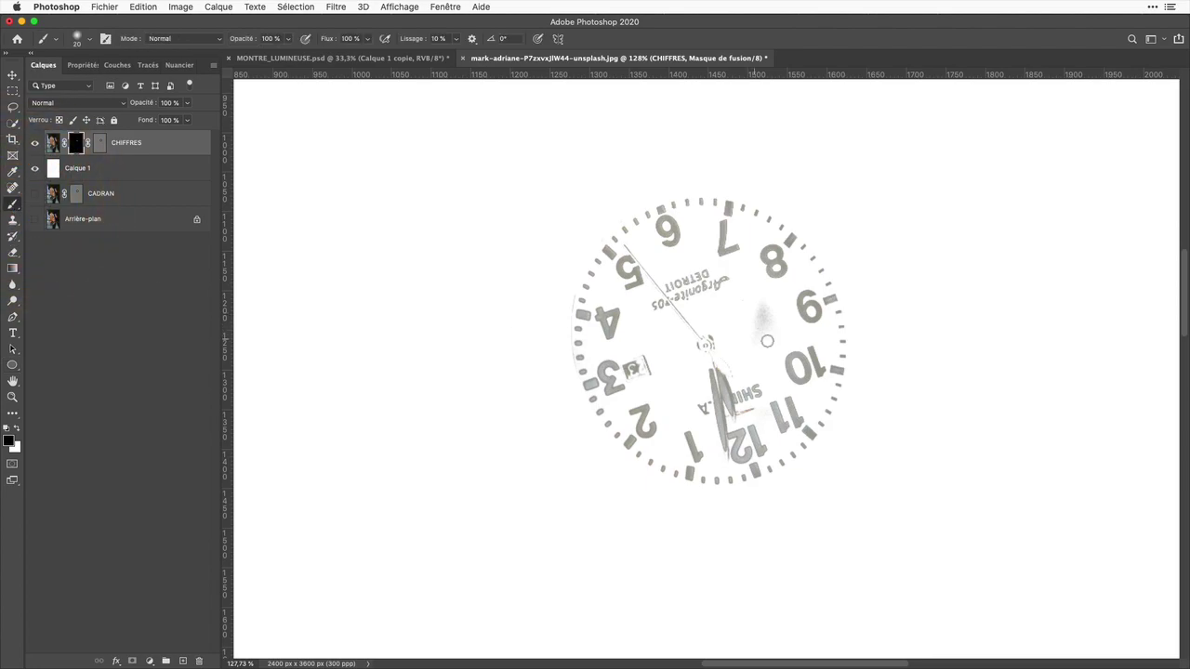
pyautogui.moveTo(760, 333)
pyautogui.mouseDown()
pyautogui.moveTo(762, 305)
pyautogui.moveTo(768, 321)
pyautogui.mouseUp()
pyautogui.click(761, 323)
pyautogui.moveTo(643, 353)
pyautogui.mouseDown()
pyautogui.moveTo(651, 372)
pyautogui.moveTo(638, 354)
pyautogui.moveTo(632, 373)
pyautogui.mouseUp()
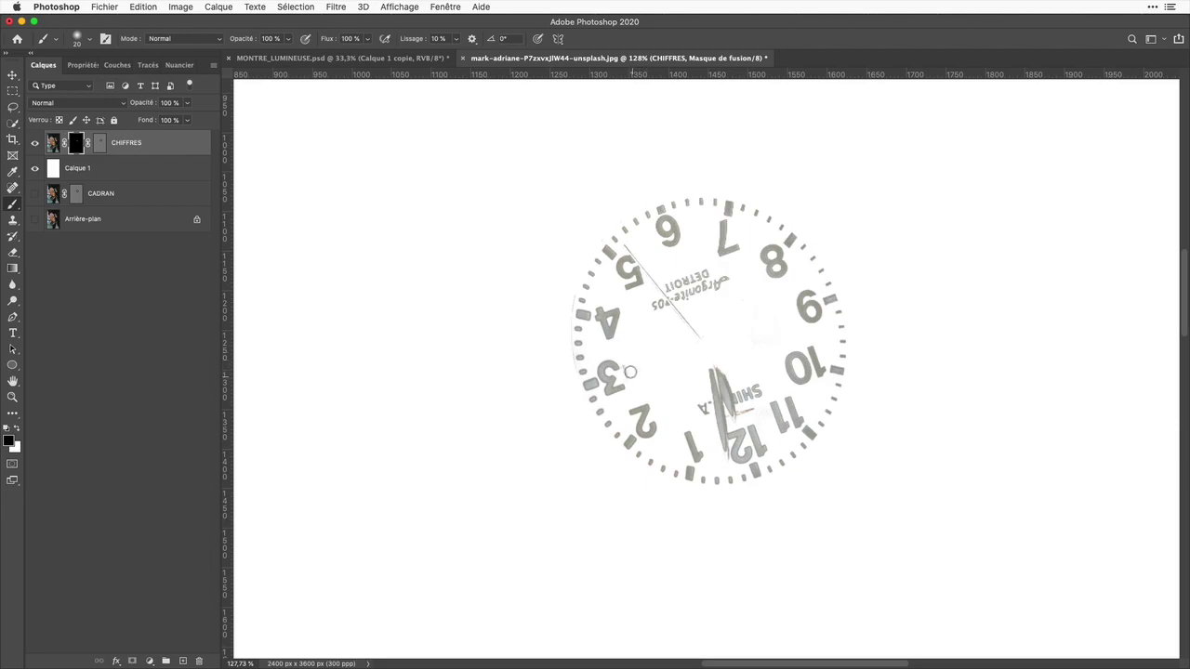
pyautogui.click(631, 372)
pyautogui.keyDown('alt'); pyautogui.click(571, 384); pyautogui.keyUp('alt')
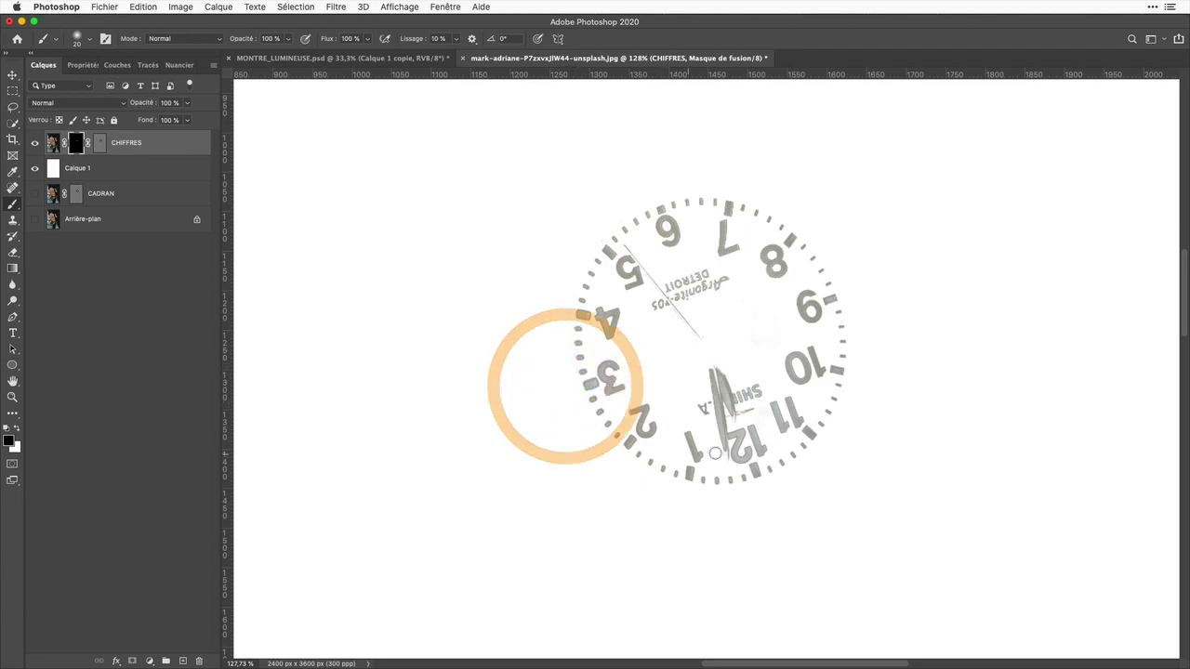
# Start a Replace Color adjustment on the CHIFFRES layer's image, sampling the grey of the numerals with a tolerance of 148.
pyautogui.click(52, 143)
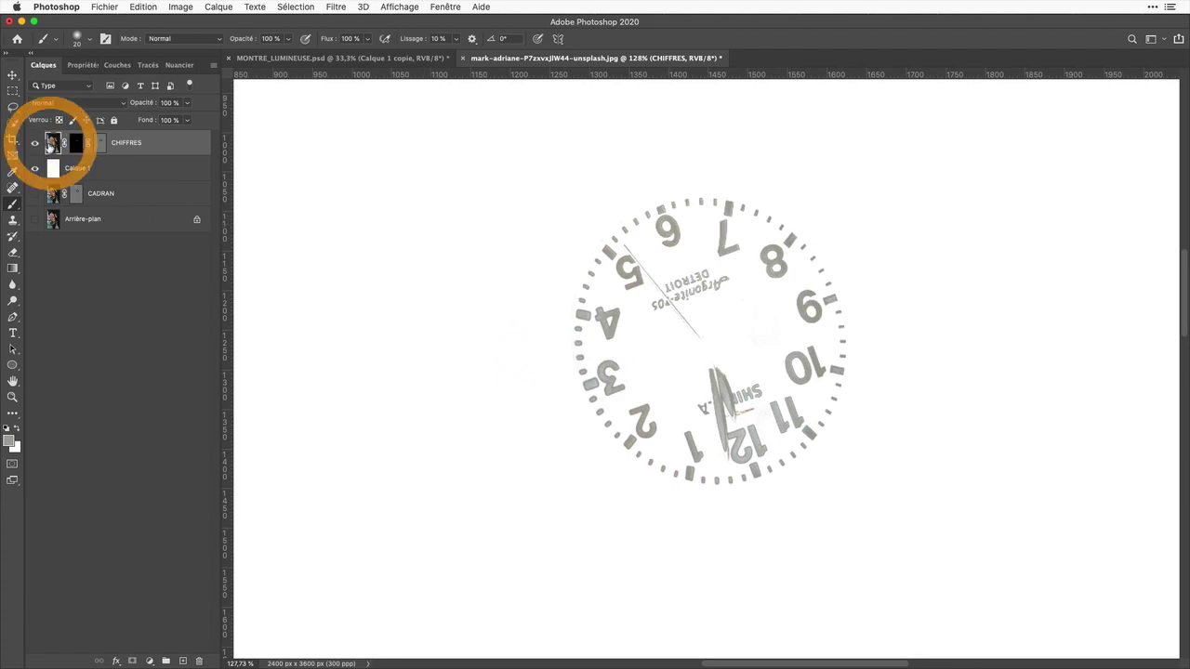
pyautogui.click(179, 6)
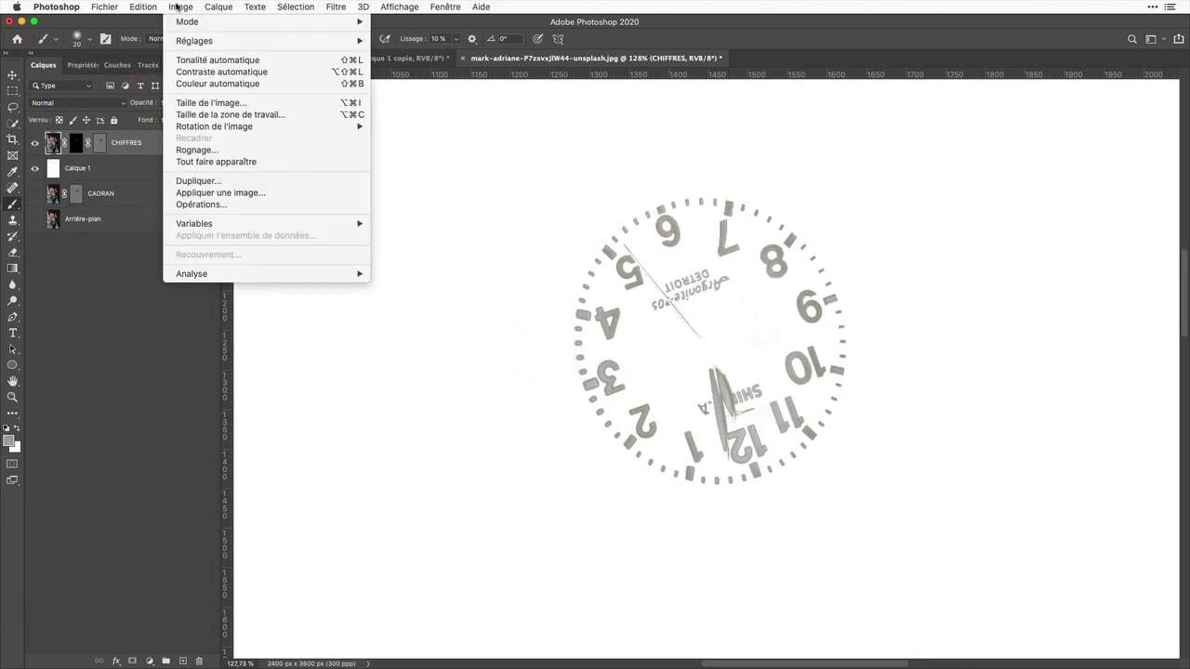
pyautogui.moveTo(189, 42)
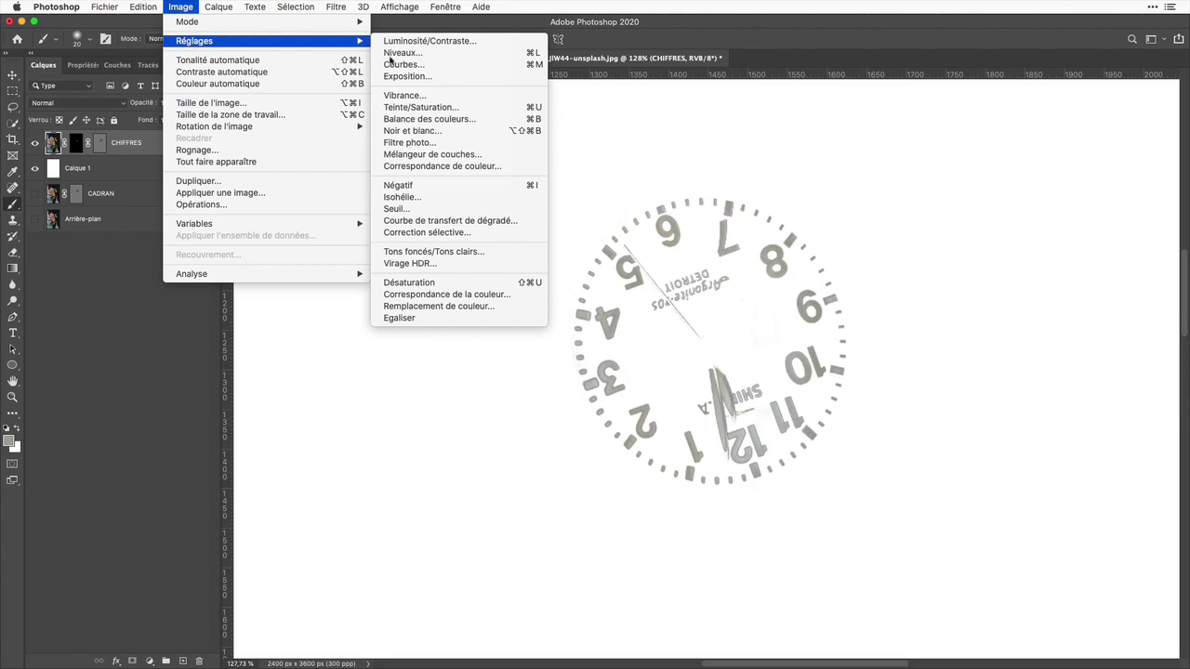
pyautogui.click(520, 306)
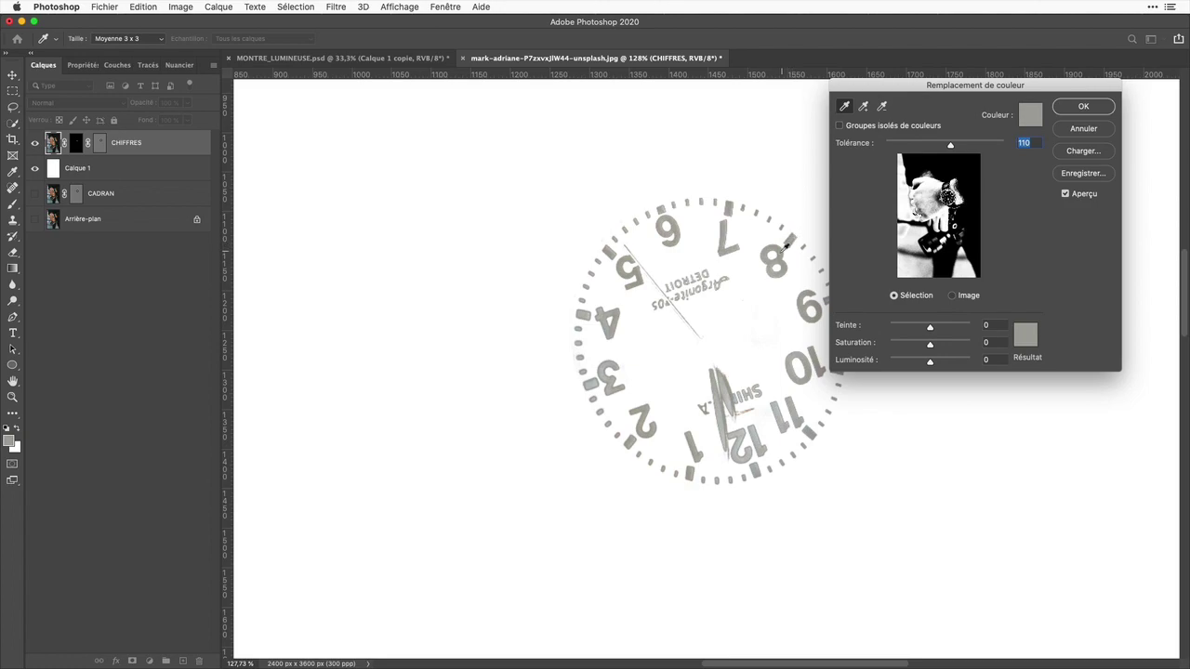
pyautogui.click(777, 258)
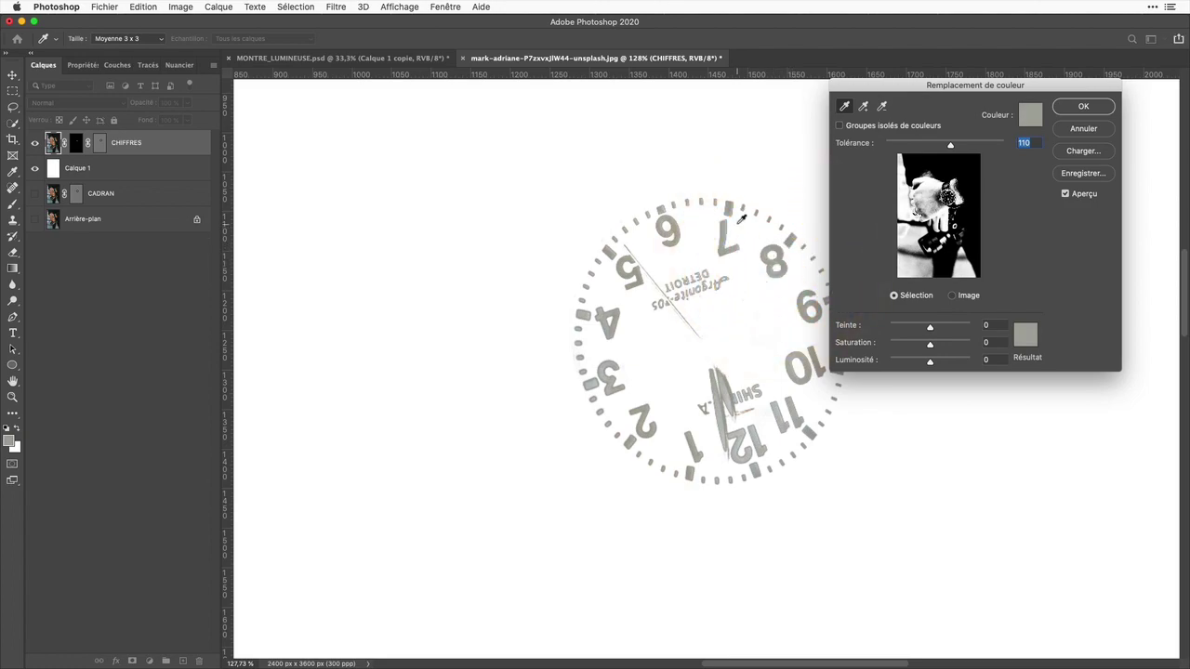
pyautogui.moveTo(950, 146); pyautogui.dragTo(974, 146)
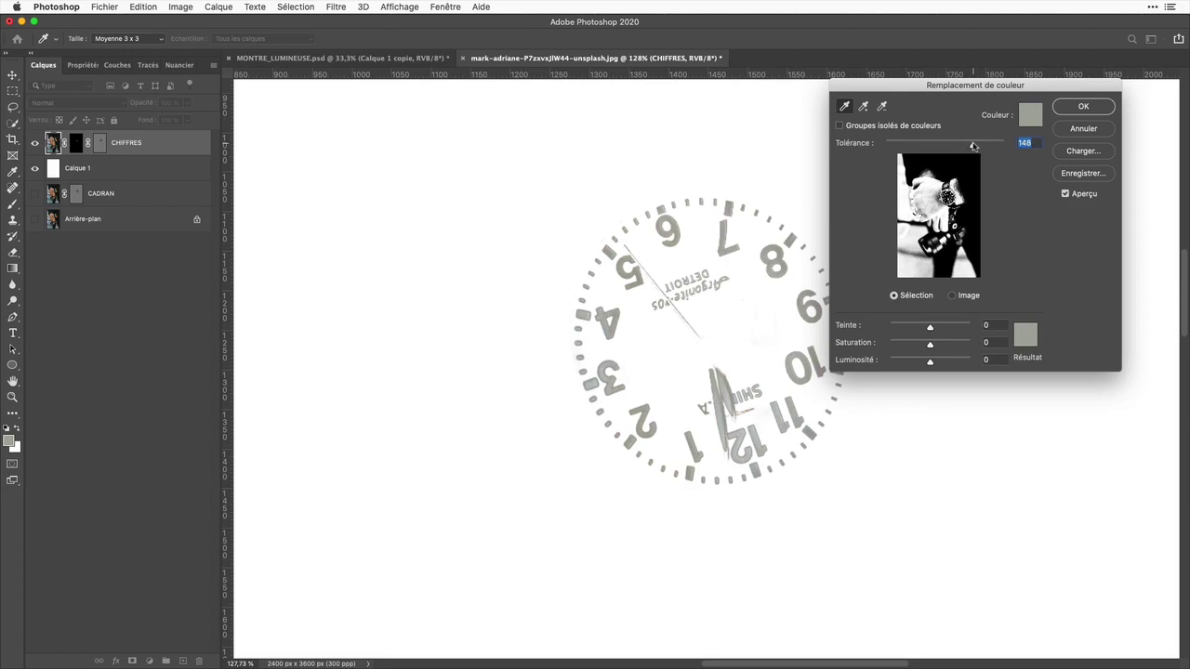
pyautogui.click(973, 146)
# Replace the sampled grey with bright green, using a tolerance of 175, and apply the colour replacement.
pyautogui.click(1025, 335)
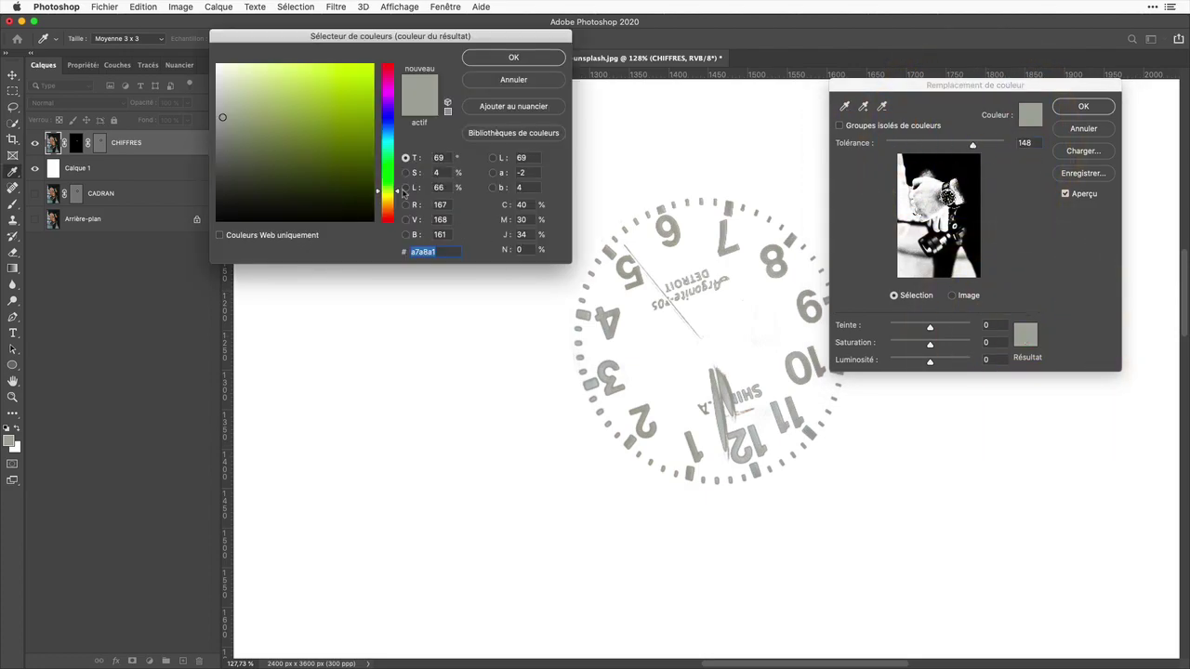
pyautogui.click(390, 175)
pyautogui.click(362, 66)
pyautogui.press('Return')
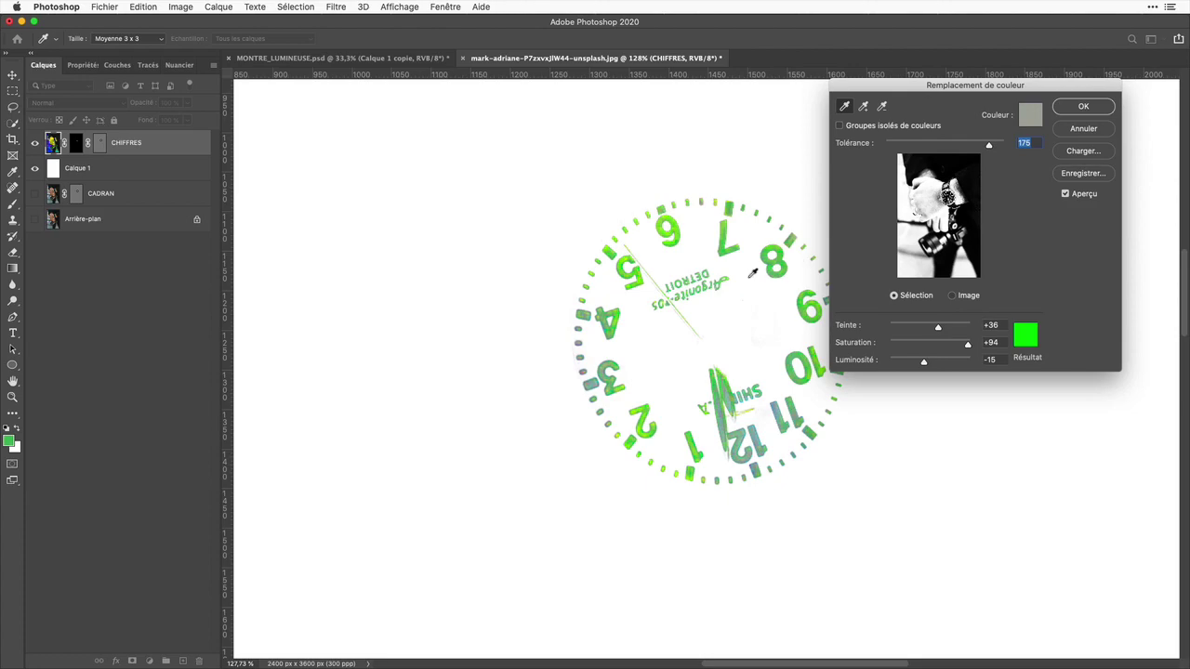
pyautogui.click(1078, 109)
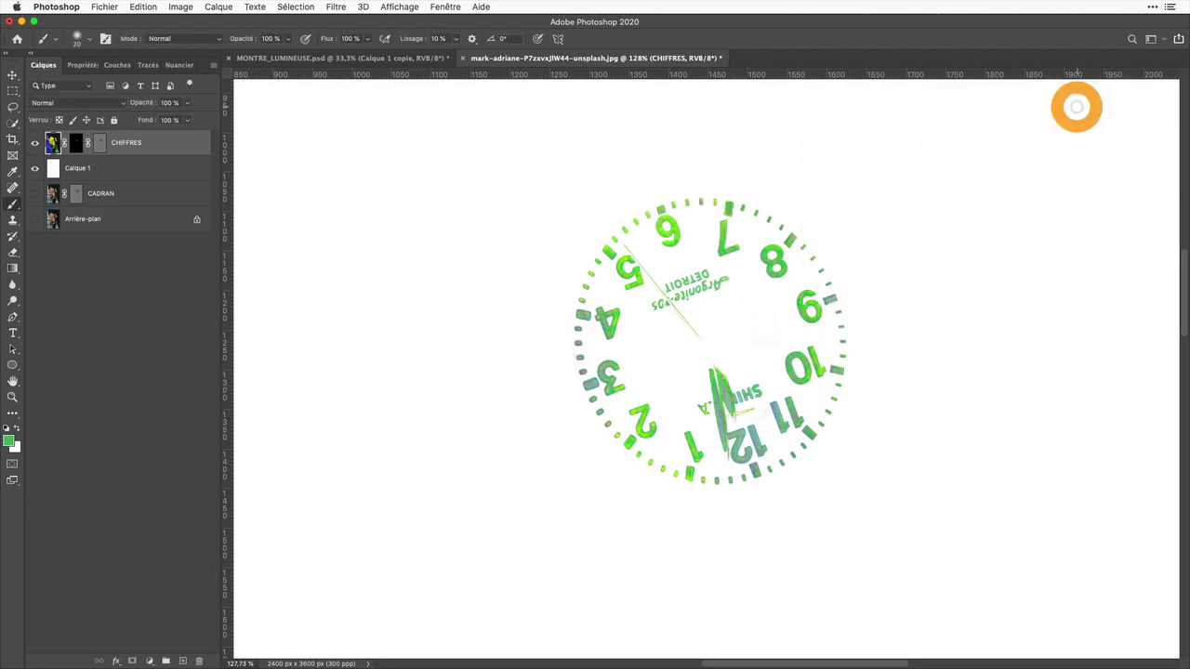
# Show the CADRAN and Arrière-plan layers, hide the white Calque 1, and fit the whole photo in view.
pyautogui.click(35, 193)
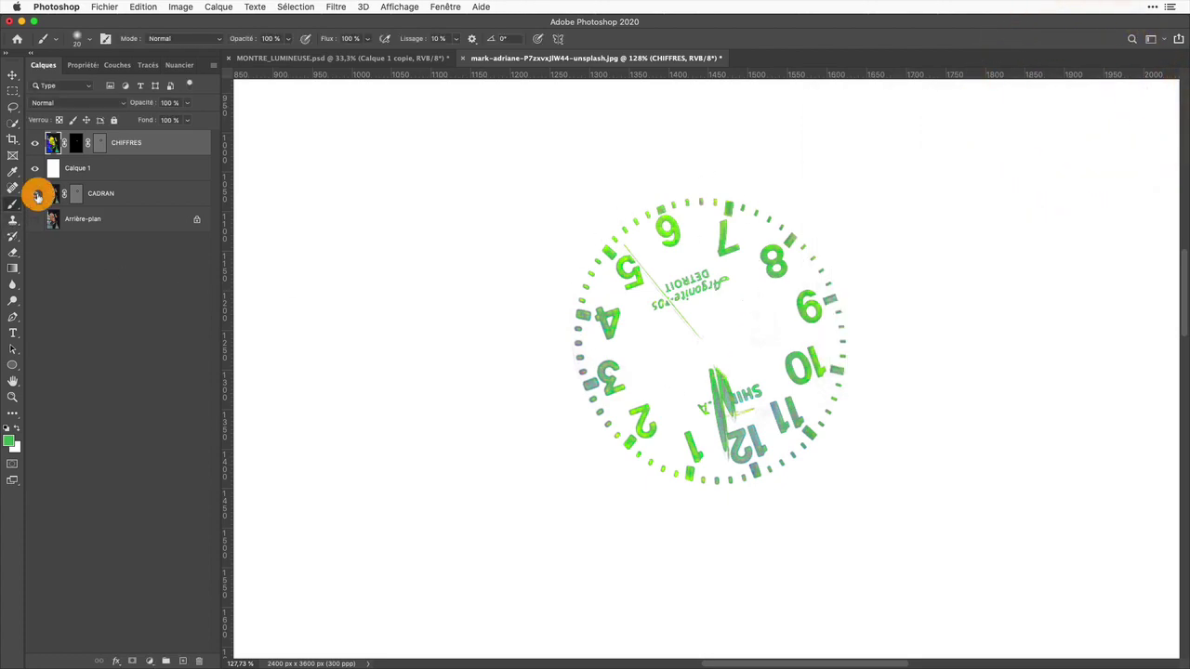
pyautogui.click(35, 168)
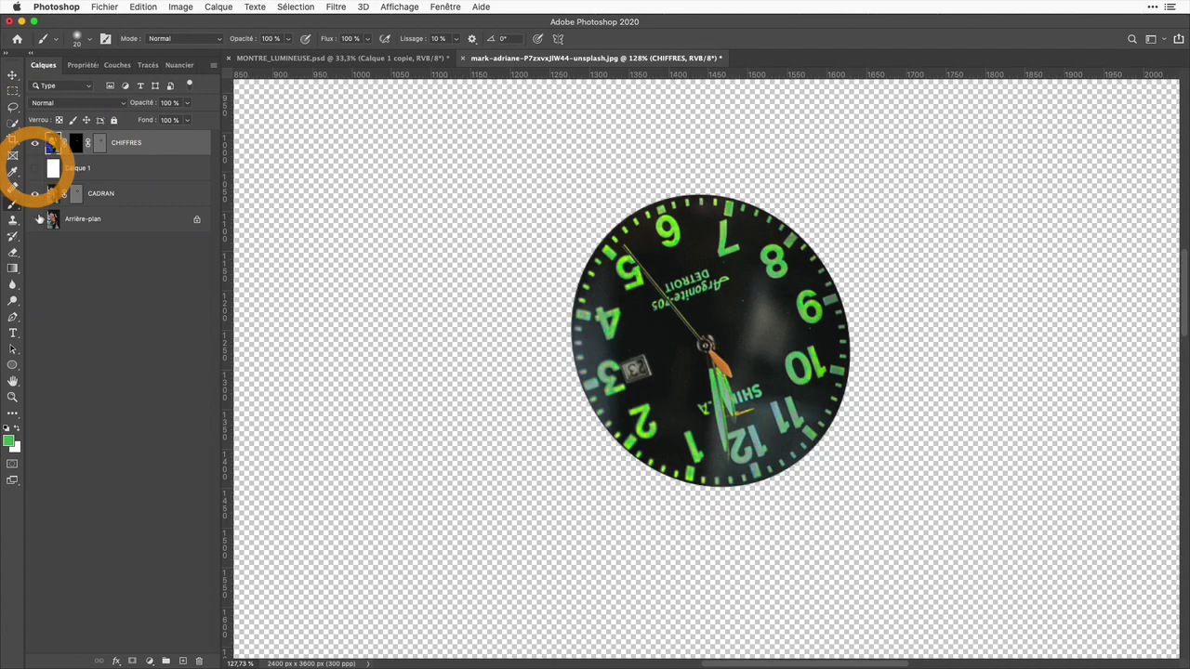
pyautogui.click(35, 218)
pyautogui.scroll(-10, 482, 284)
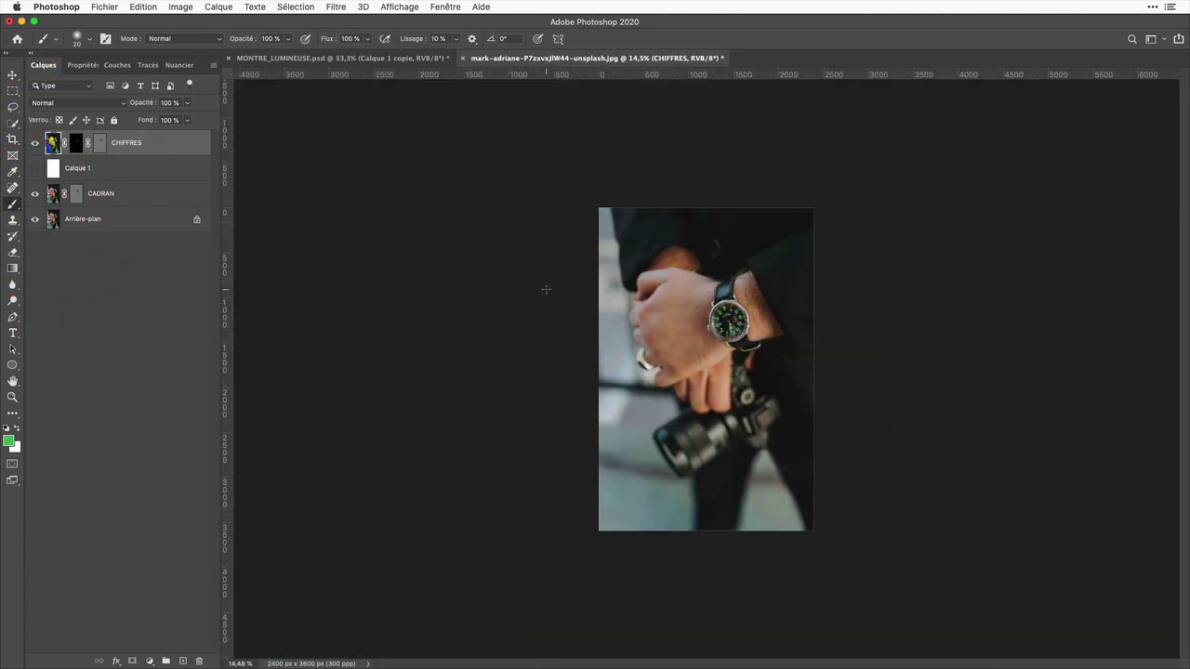
pyautogui.hotkey('ctrl', '0')
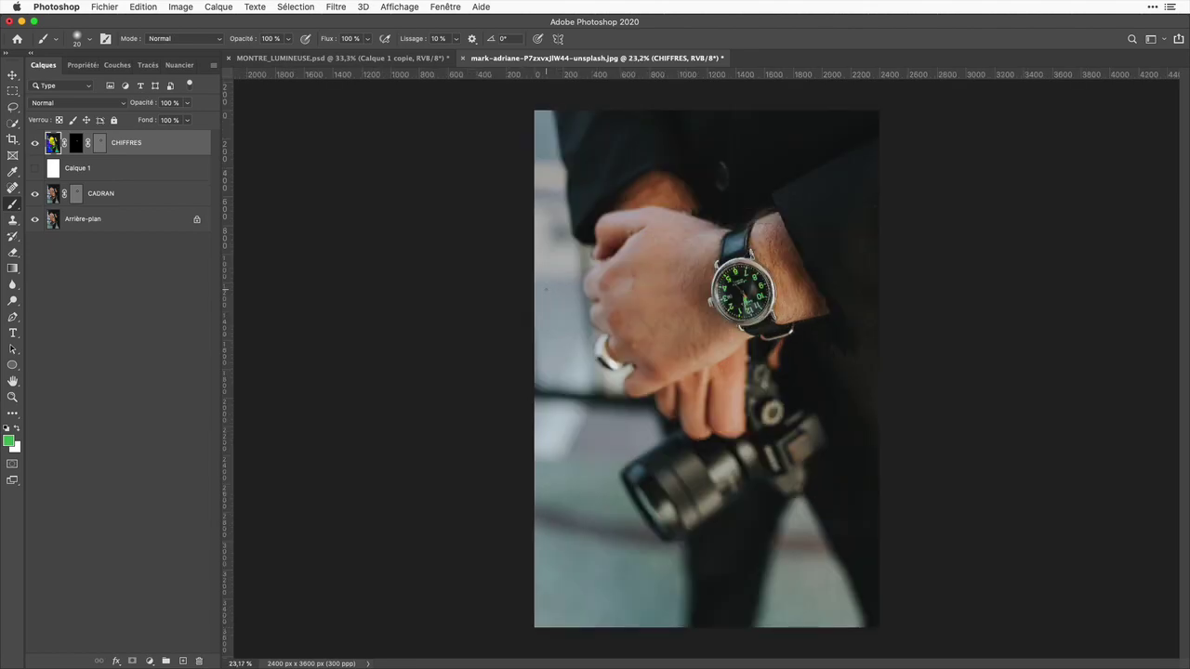
# Delete the white Calque 1 layer.
pyautogui.hotkey('alt', '[')
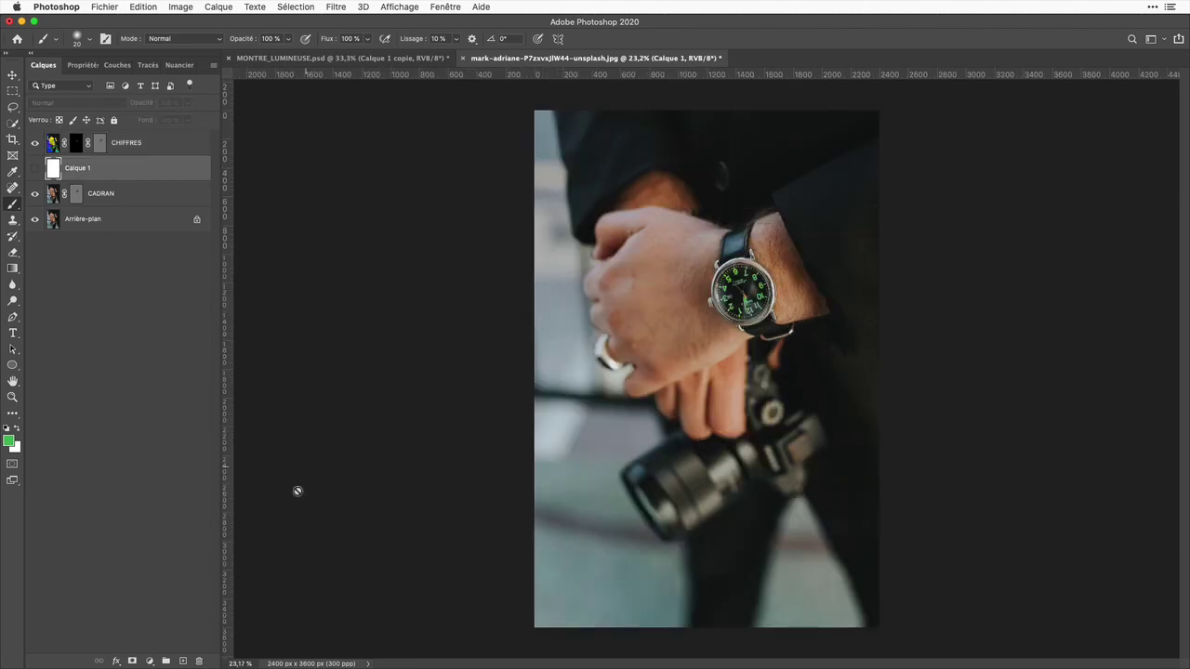
pyautogui.click(203, 662)
pyautogui.click(688, 229)
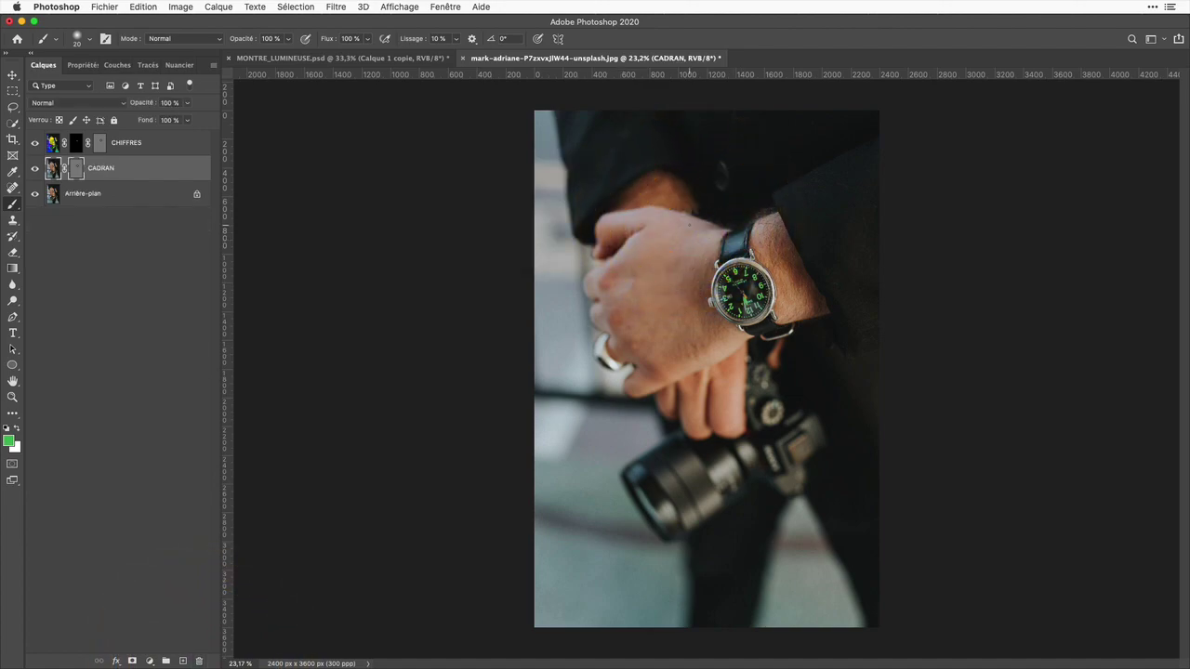
# Add a solid colour fill layer in black (000000) above the CADRAN layer.
pyautogui.click(12, 74)
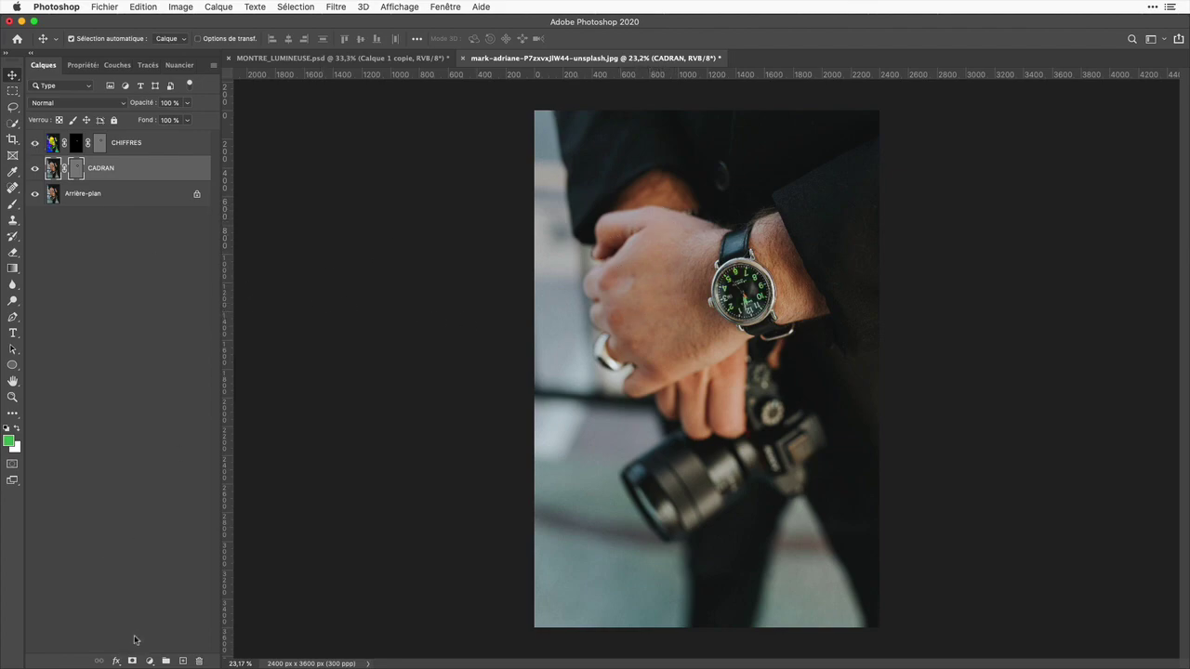
pyautogui.click(149, 660)
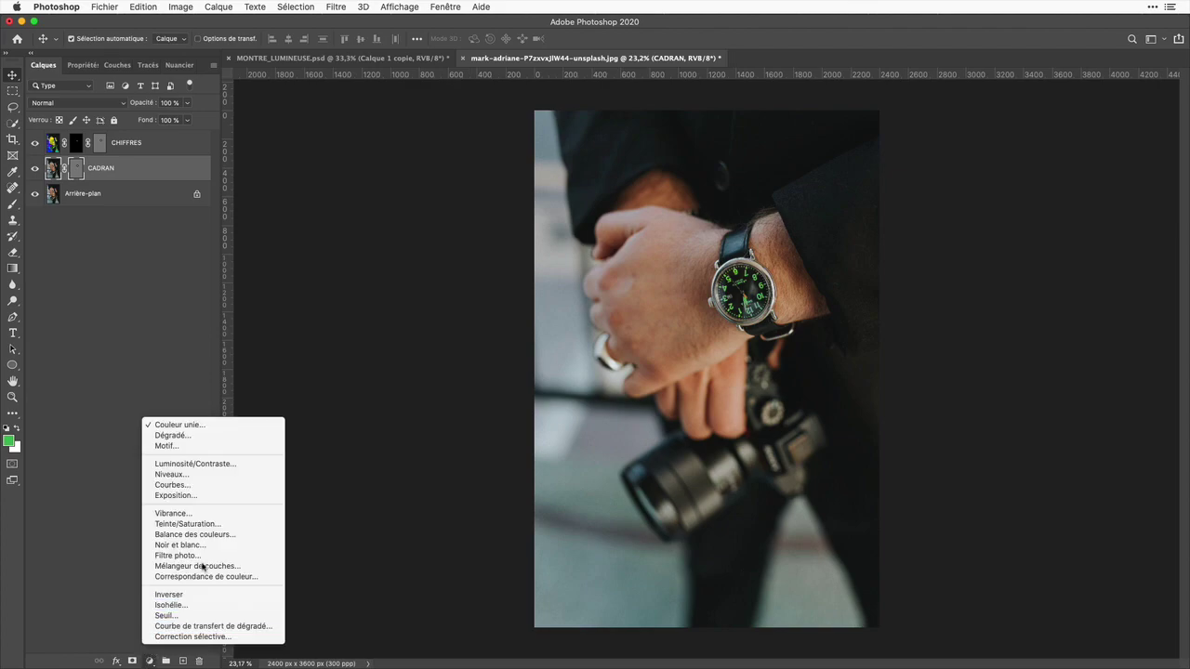
pyautogui.click(217, 428)
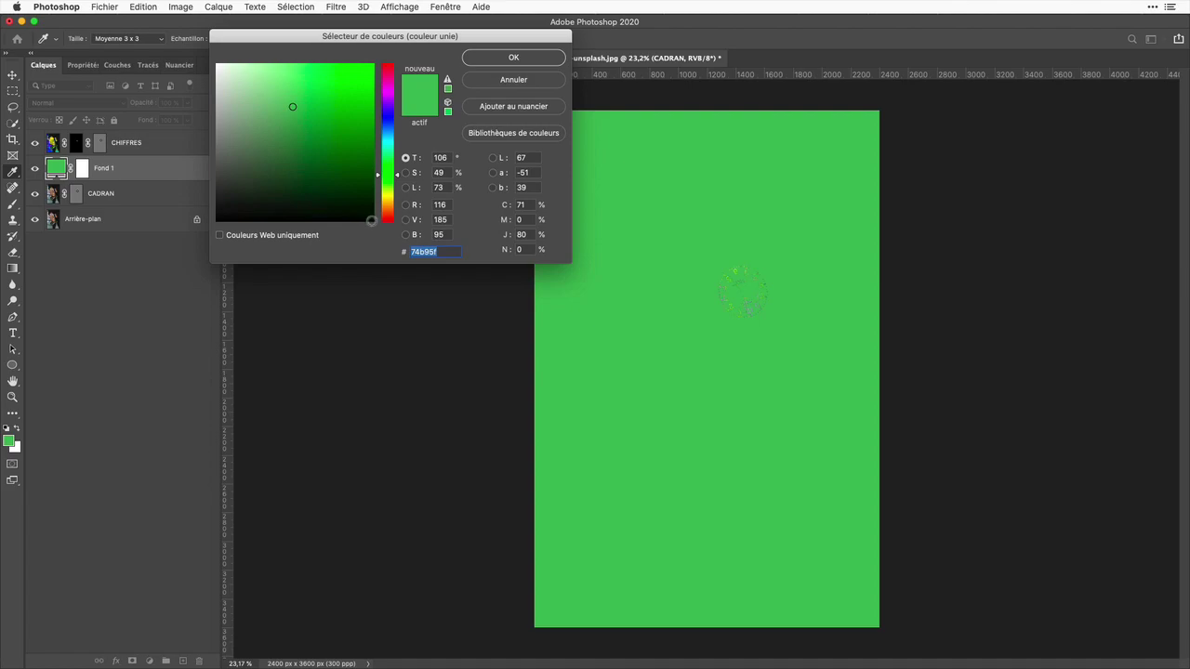
pyautogui.click(371, 220)
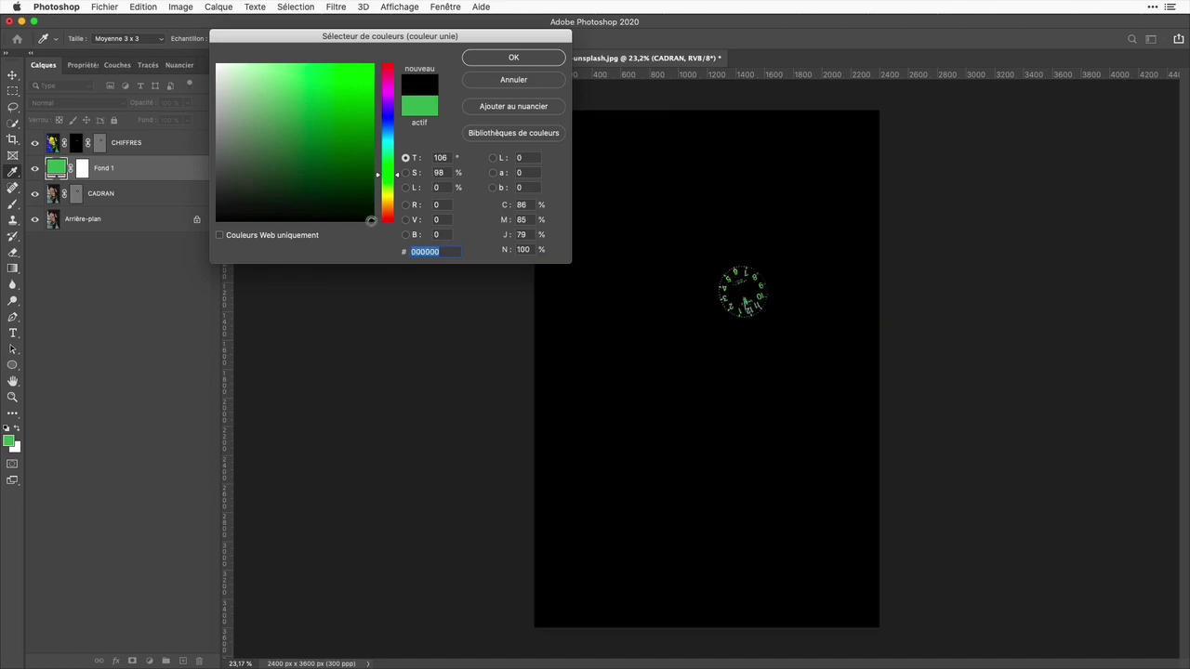
pyautogui.click(526, 58)
# Lower the black fill layer's opacity to 34% and move it beneath the CADRAN layer.
pyautogui.click(186, 102)
pyautogui.moveTo(187, 113); pyautogui.dragTo(148, 122)
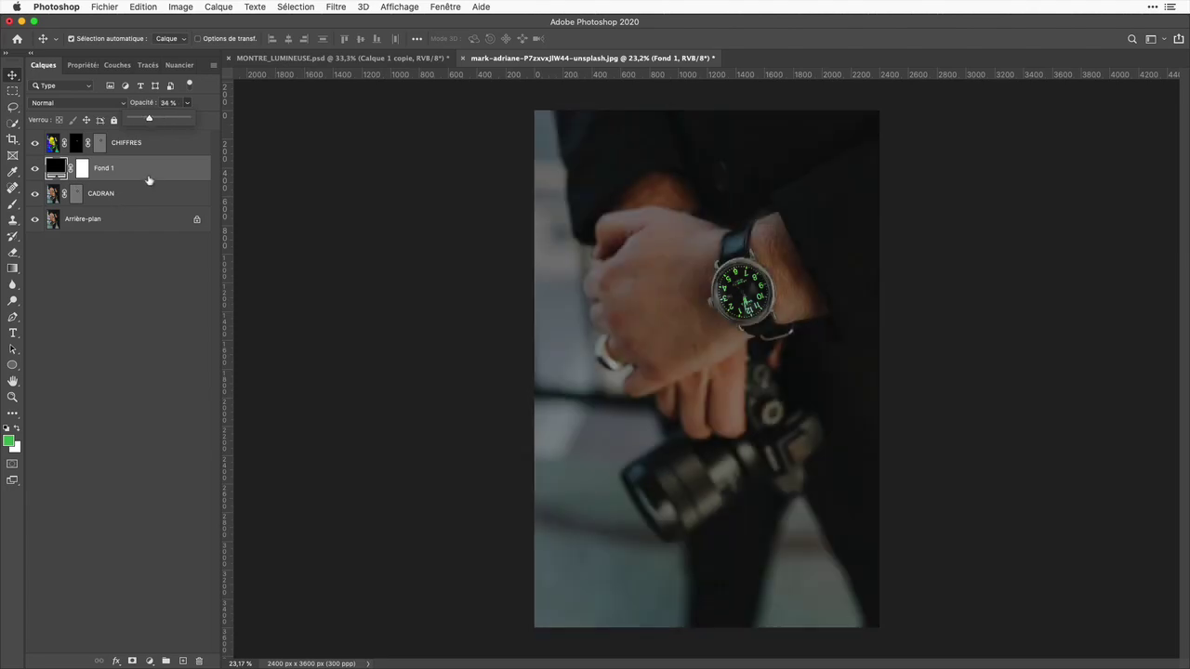
pyautogui.moveTo(148, 176); pyautogui.dragTo(144, 203)
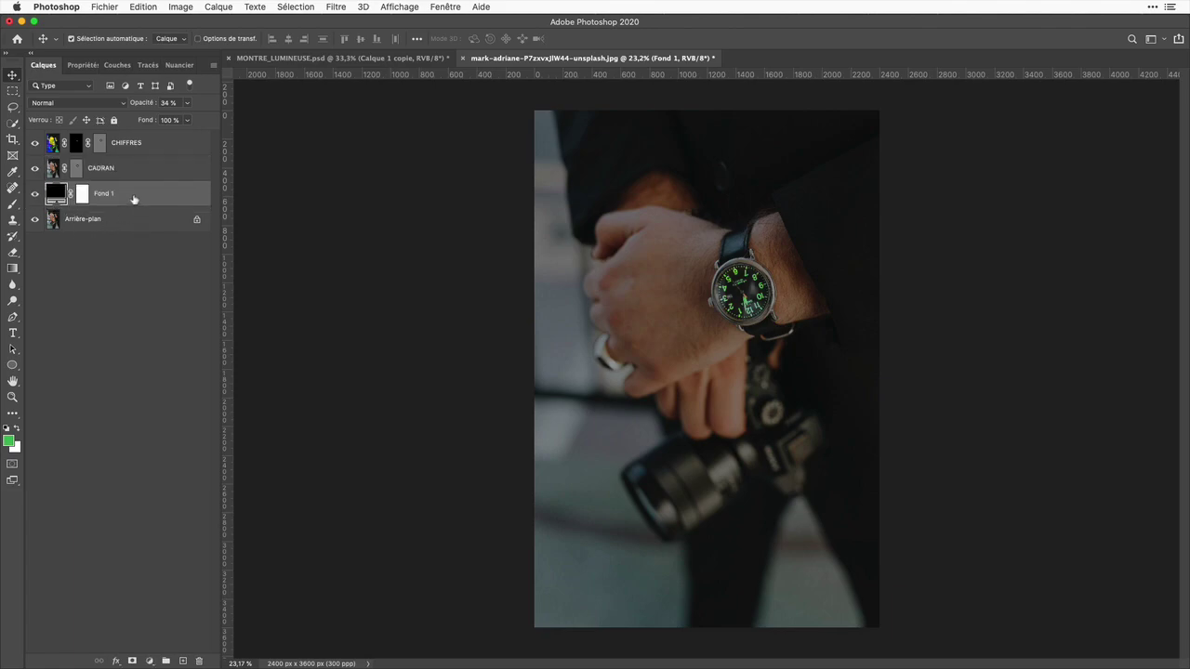
# Add a second black solid colour fill above CADRAN at 30% opacity and clip it to the CADRAN layer.
pyautogui.click(137, 169)
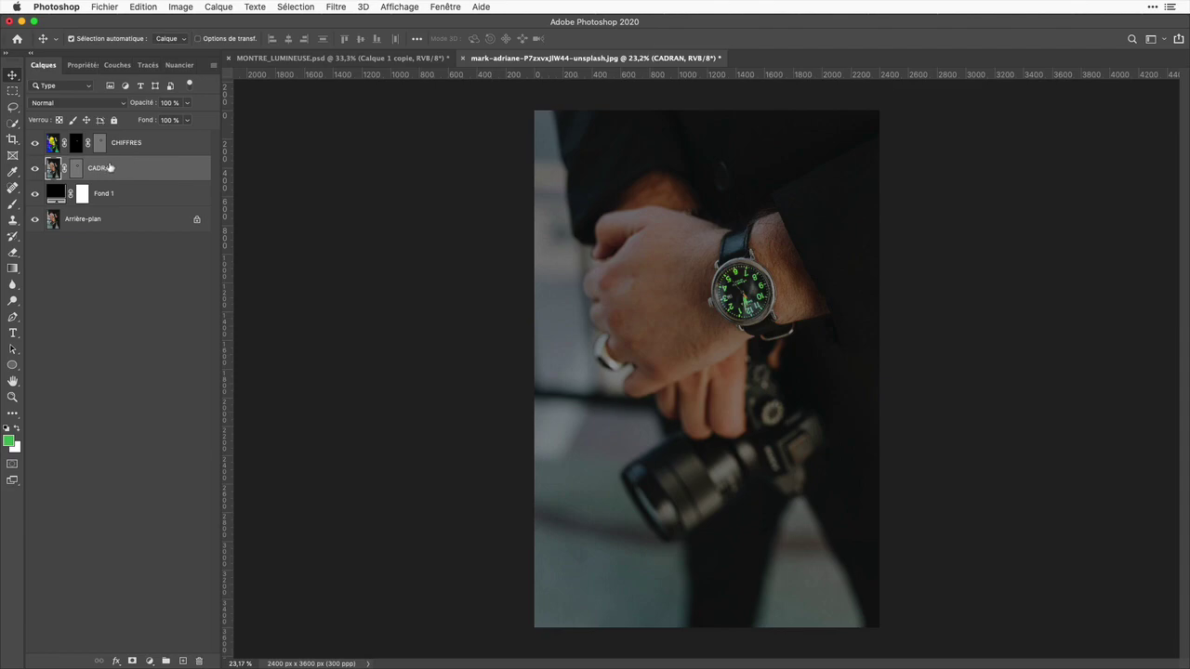
pyautogui.click(148, 661)
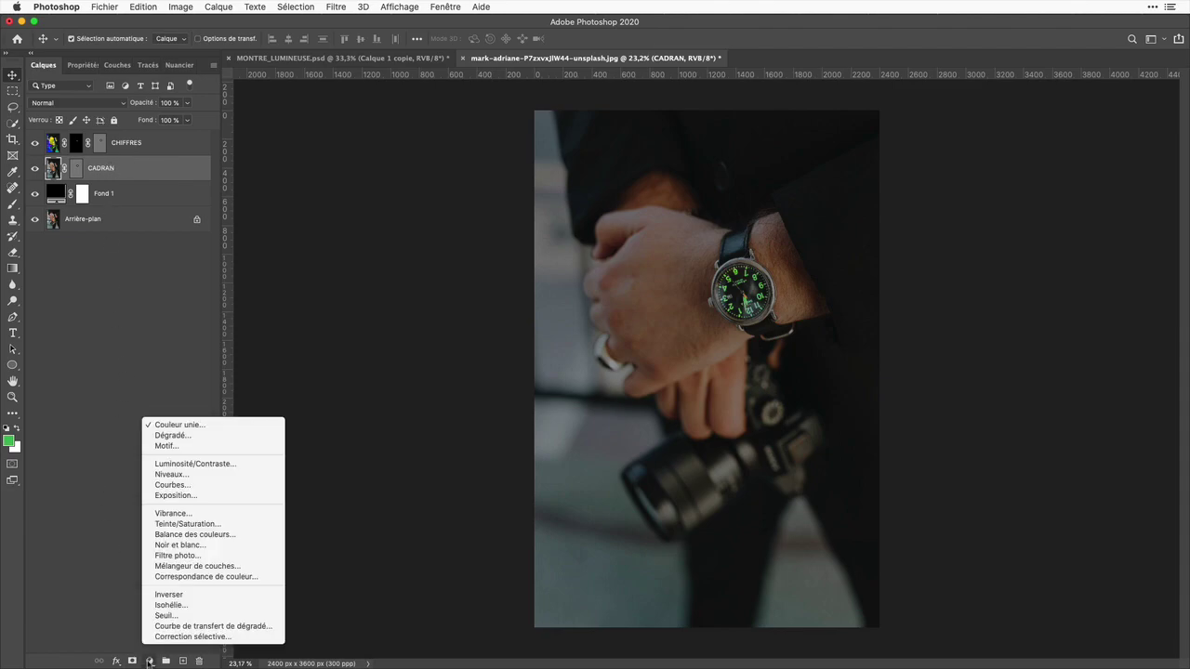
pyautogui.click(179, 425)
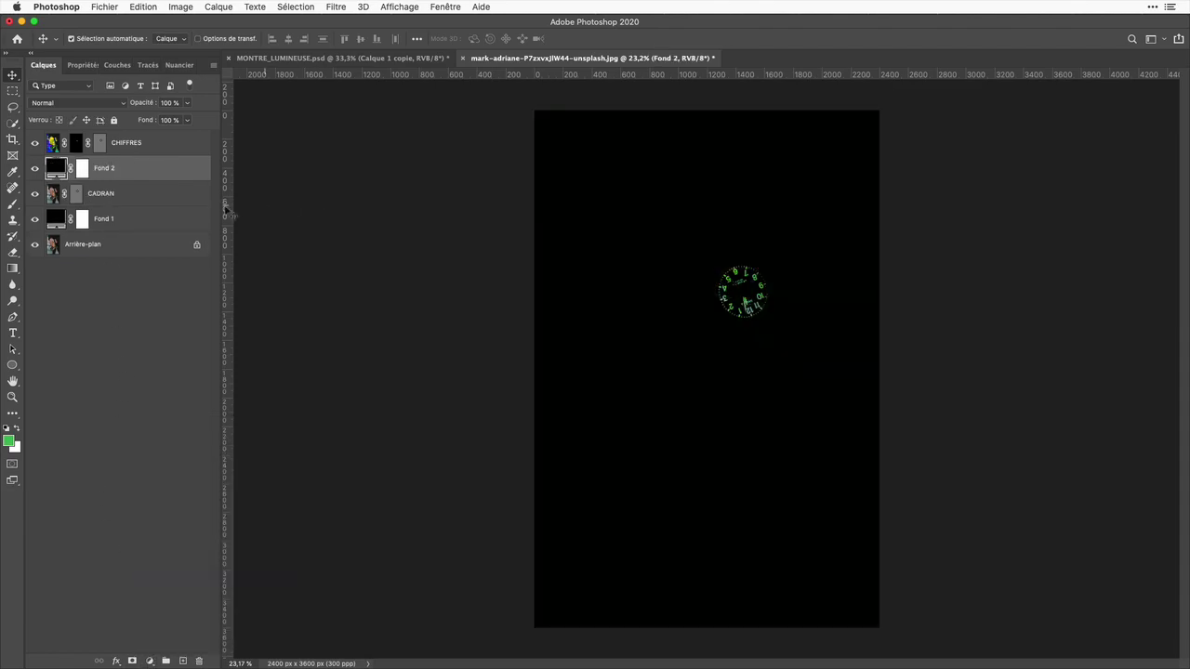
pyautogui.click(176, 103)
pyautogui.write('30')
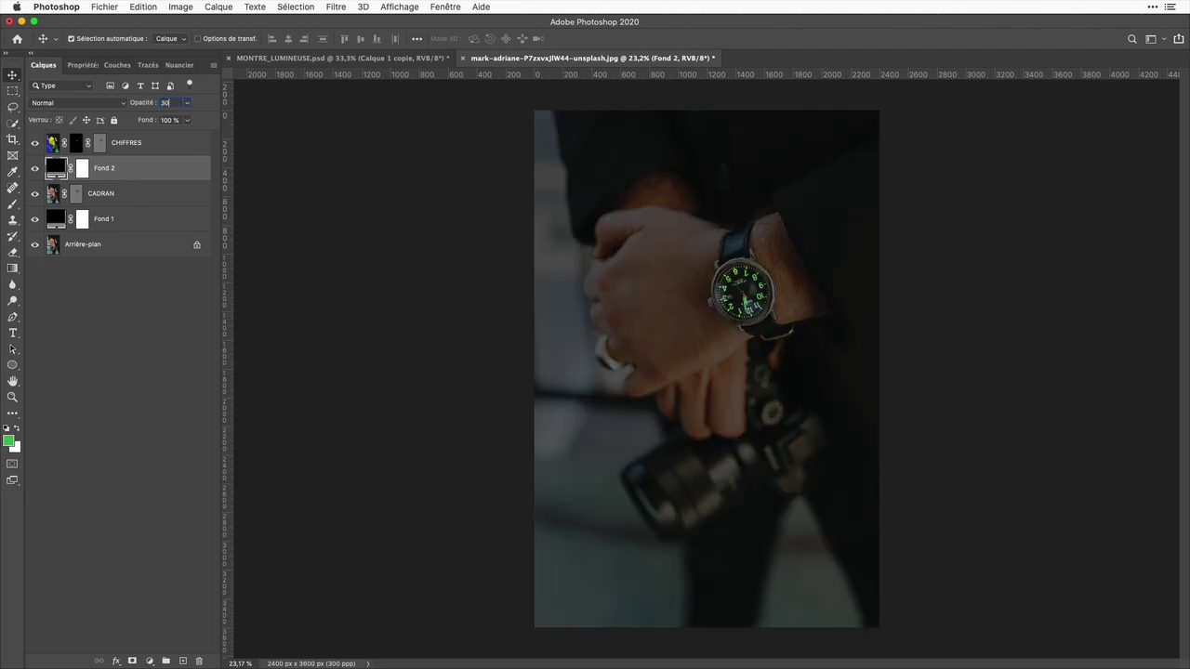
pyautogui.keyDown('alt'); pyautogui.click(127, 181); pyautogui.keyUp('alt')
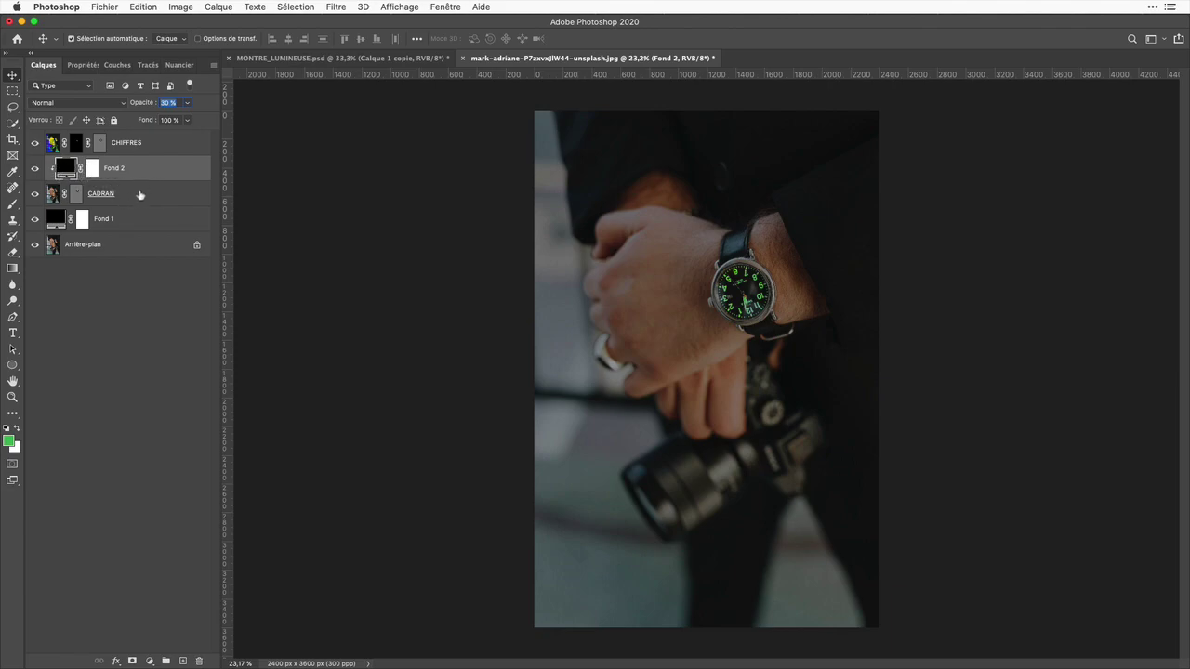
# Deselect the layers and toggle the visibility of Fond 2 to compare the dial with and without darkening.
pyautogui.keyDown('super'); pyautogui.click(37, 173); pyautogui.keyUp('super')
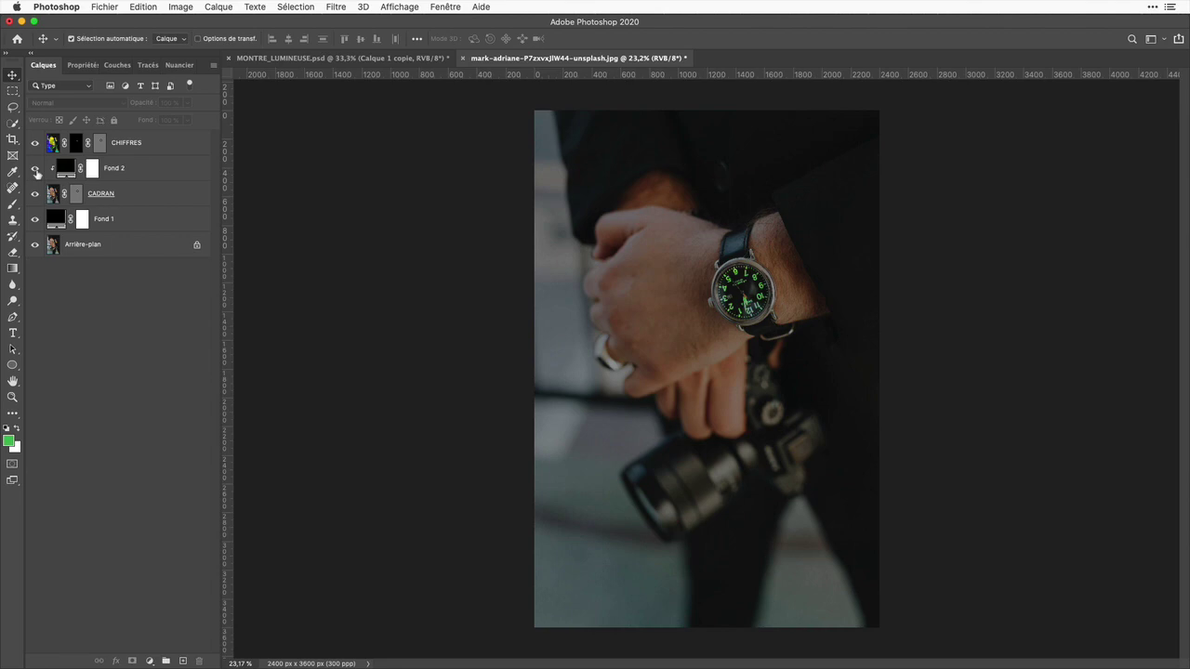
pyautogui.click(36, 170)
pyautogui.click(37, 171)
pyautogui.click(36, 171)
pyautogui.click(36, 171)
# Switch to the Mouvement workspace and create a frame animation for the watch image.
pyautogui.click(444, 8)
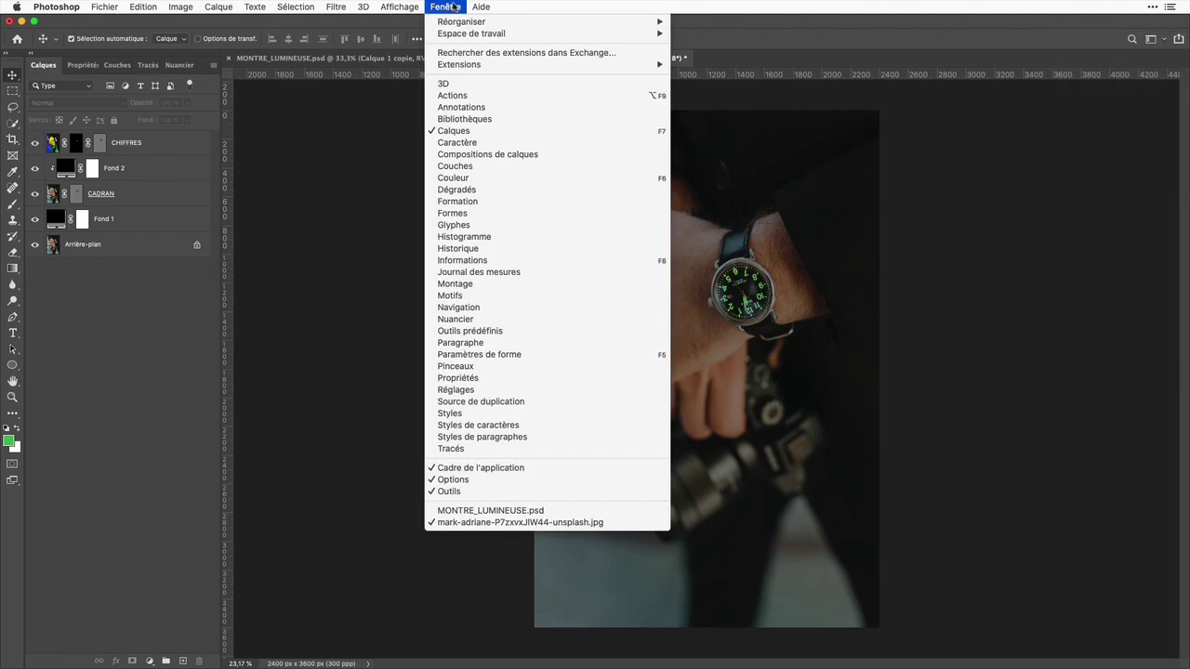
pyautogui.moveTo(458, 35)
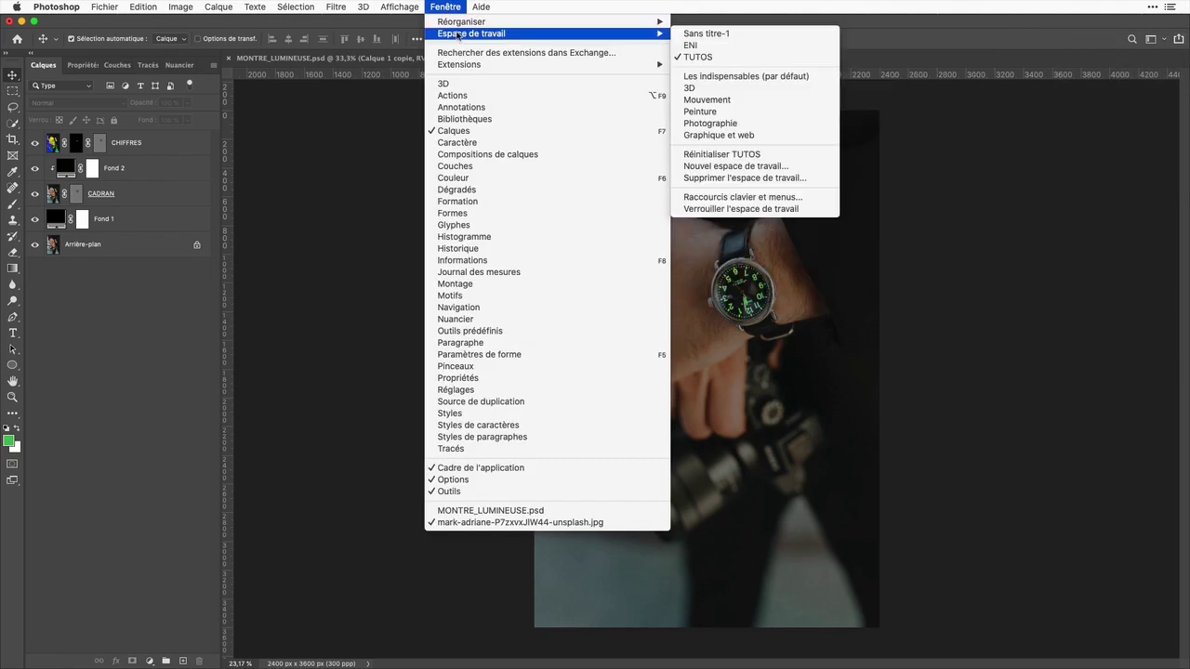
pyautogui.click(805, 101)
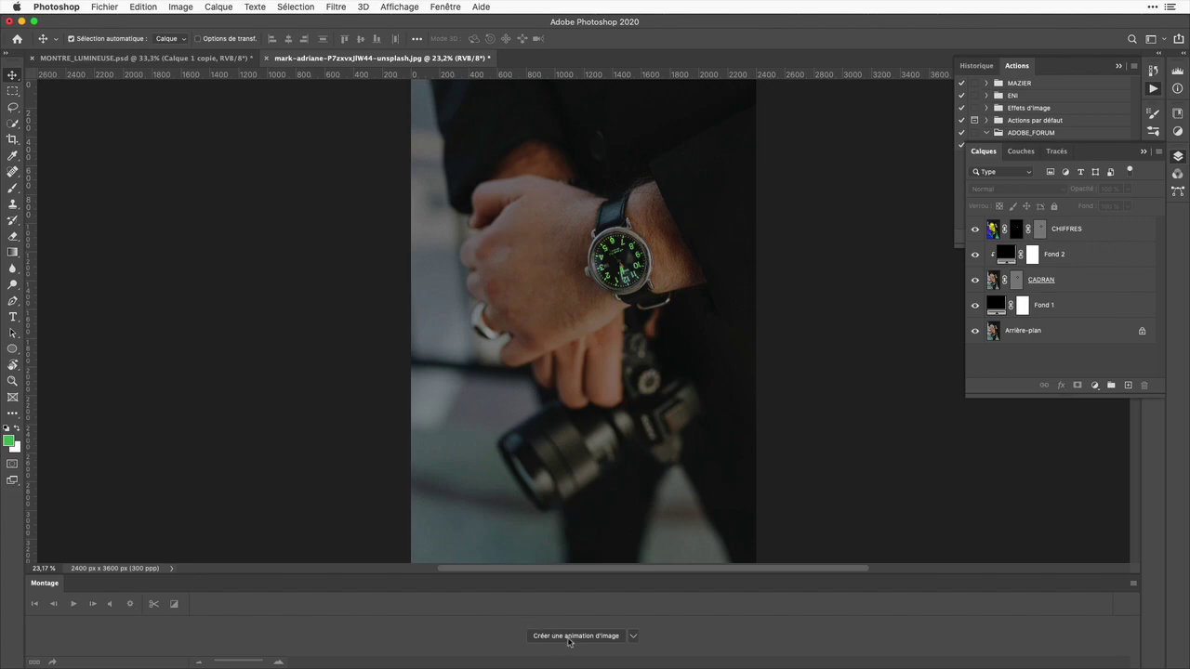
pyautogui.click(633, 637)
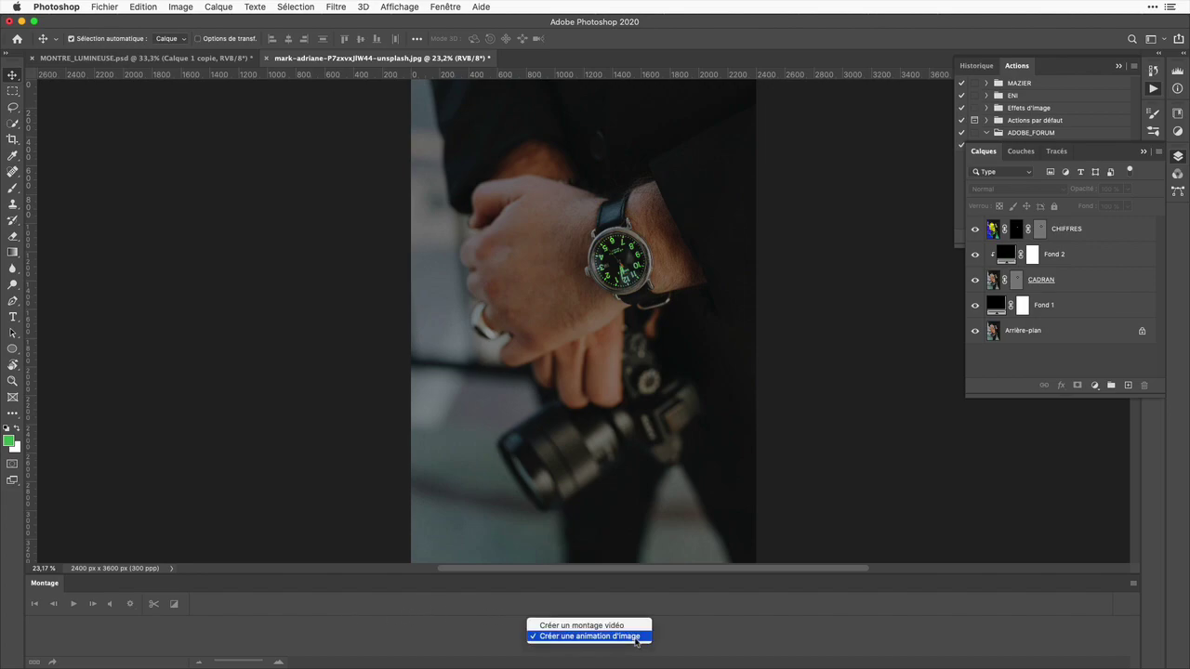
pyautogui.click(694, 603)
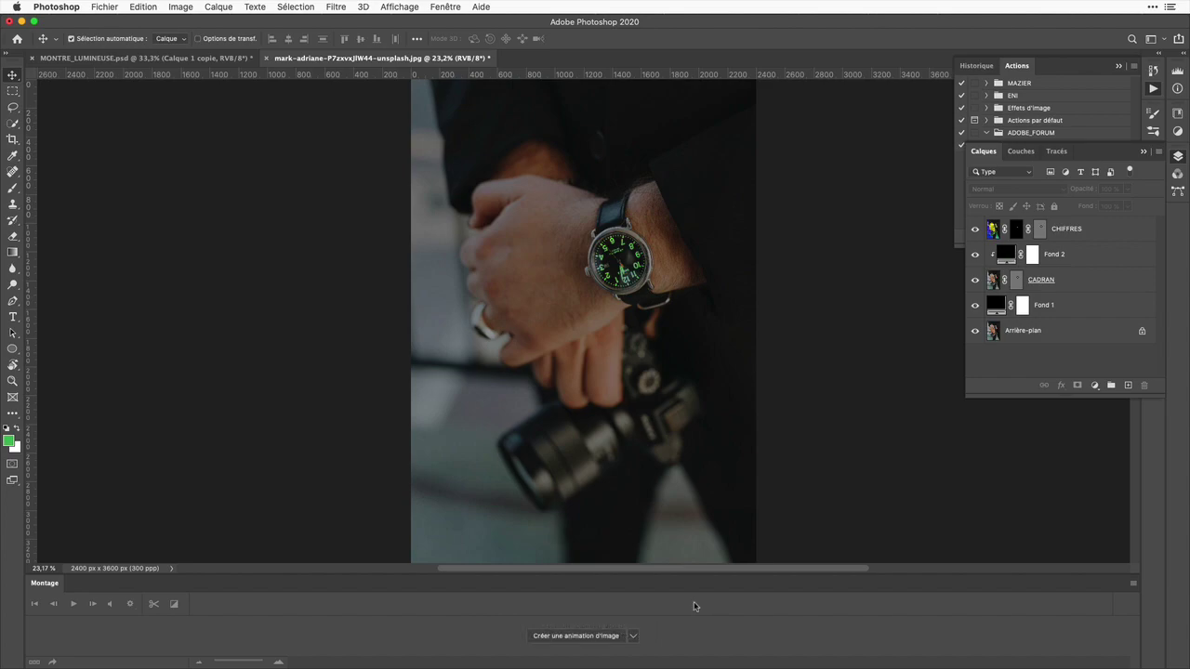
pyautogui.click(576, 636)
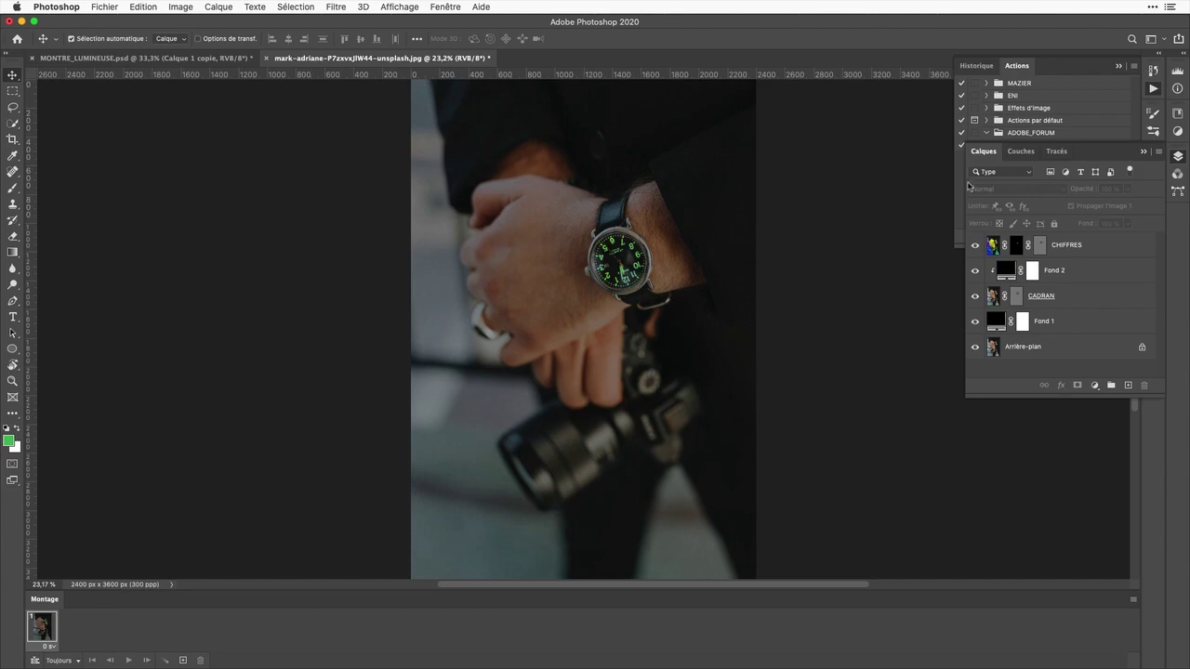
# Detach the Calques panel to float over the empty canvas area and collapse the other expanded panel groups.
pyautogui.moveTo(988, 152); pyautogui.dragTo(62, 139)
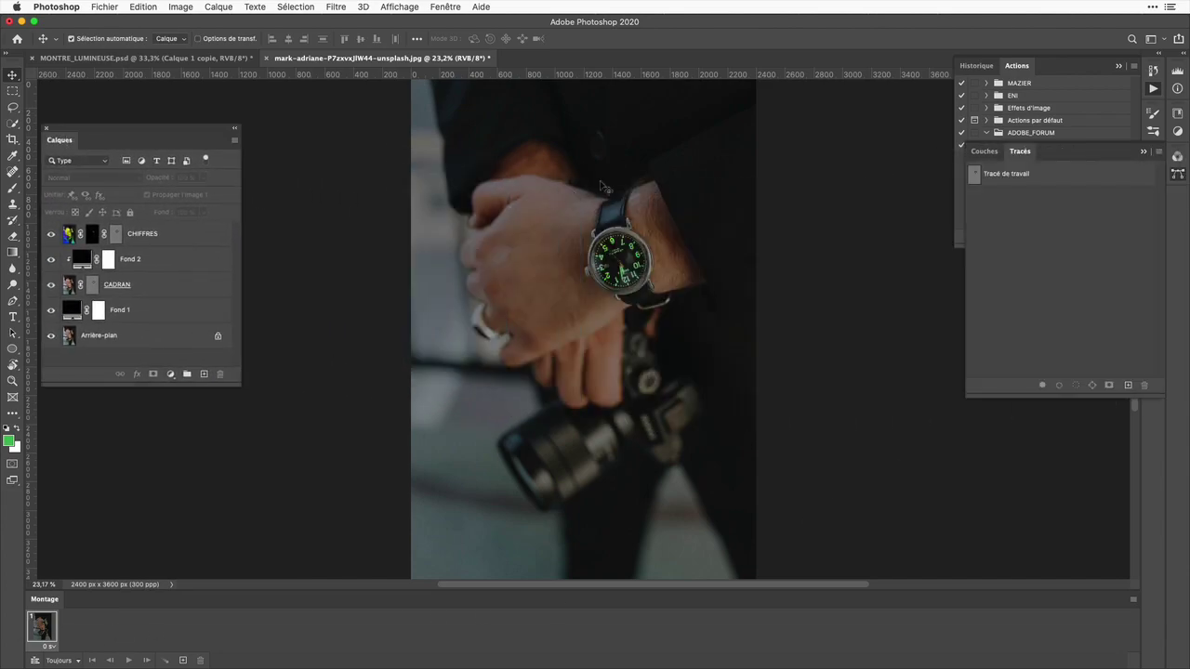
pyautogui.click(1143, 151)
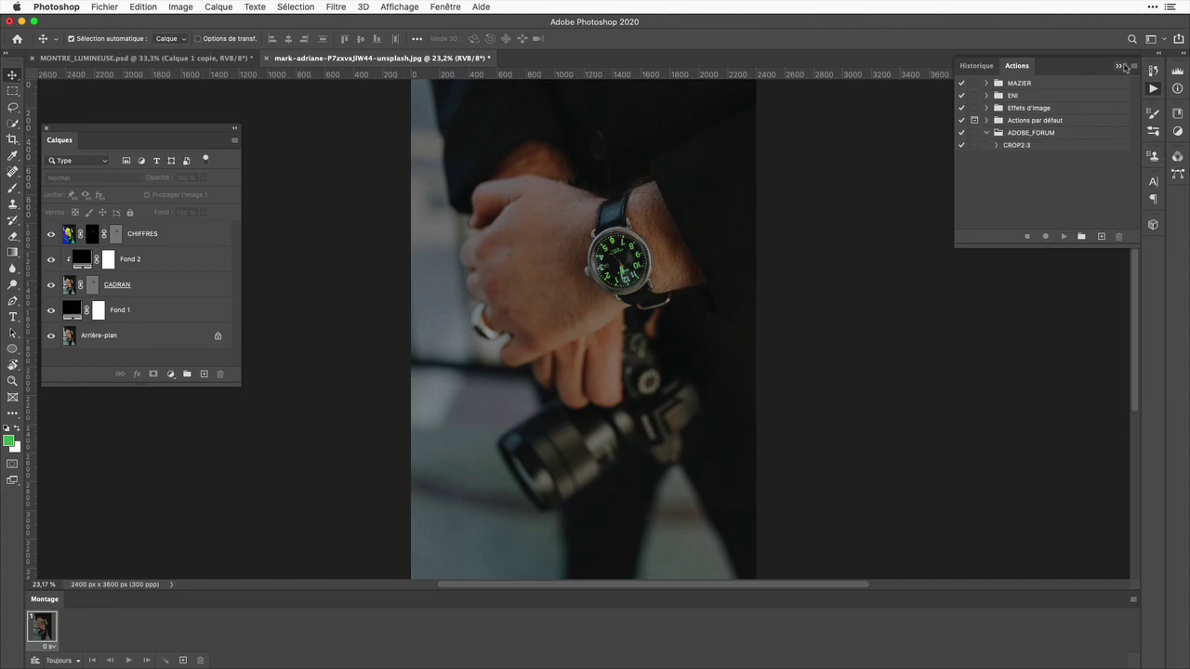
pyautogui.click(1120, 67)
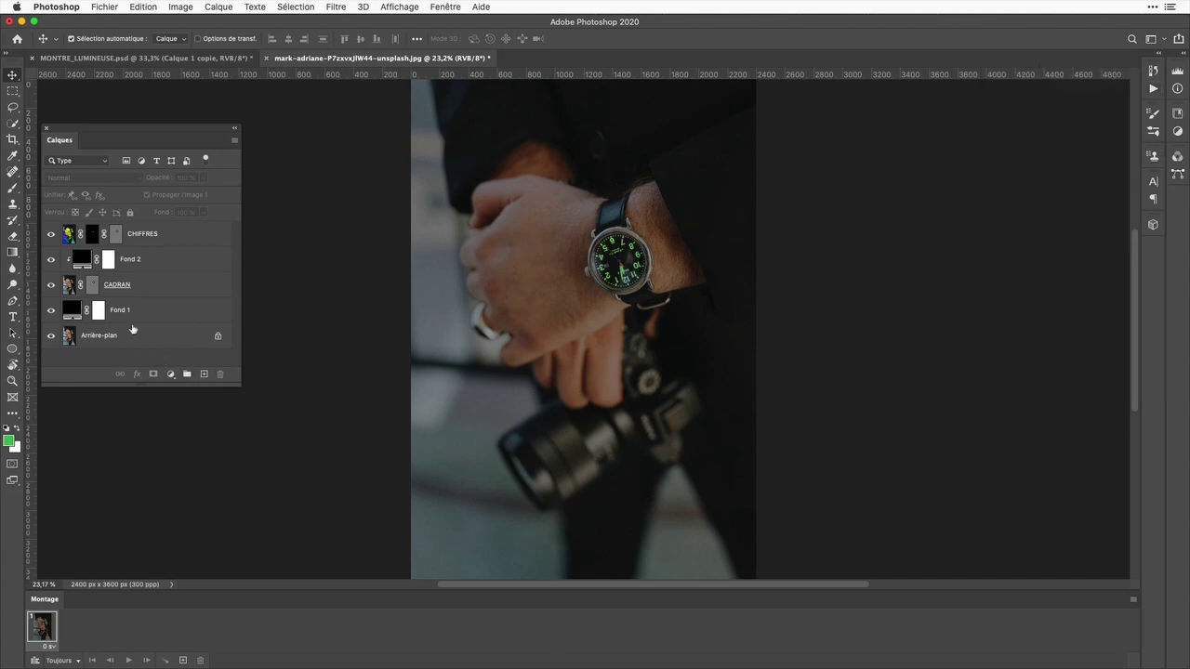
# Hide the Fond 1 and CHIFFRES layers in the first frame and set its delay to 0.5 seconds.
pyautogui.click(51, 310)
pyautogui.click(51, 233)
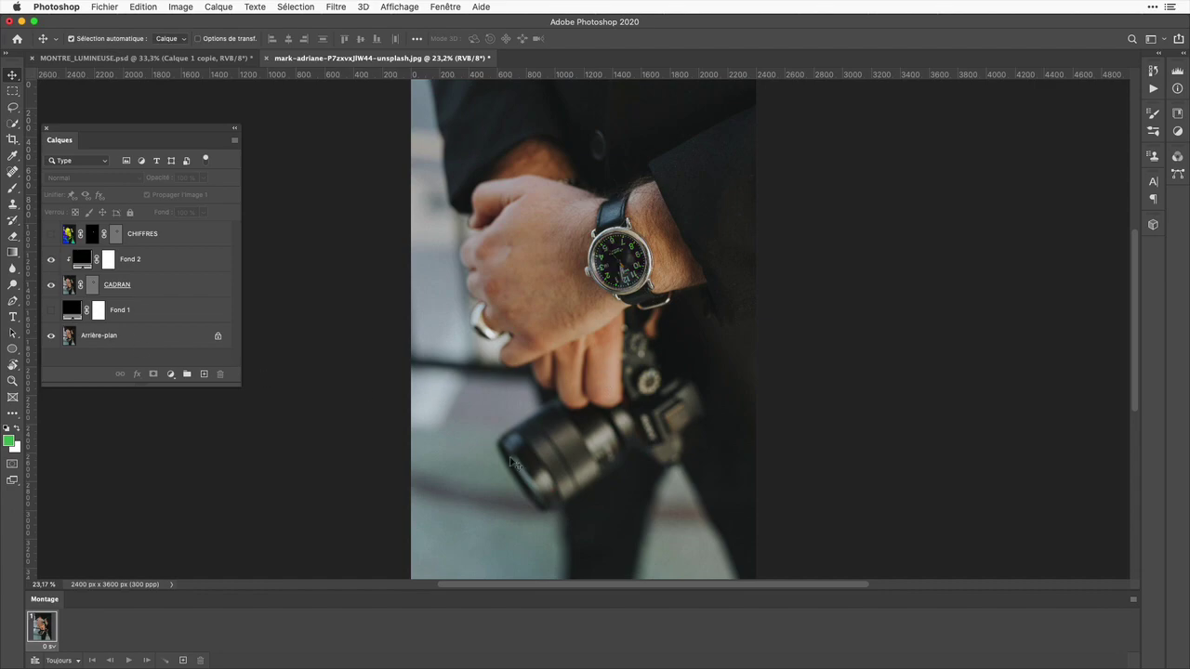
pyautogui.click(51, 645)
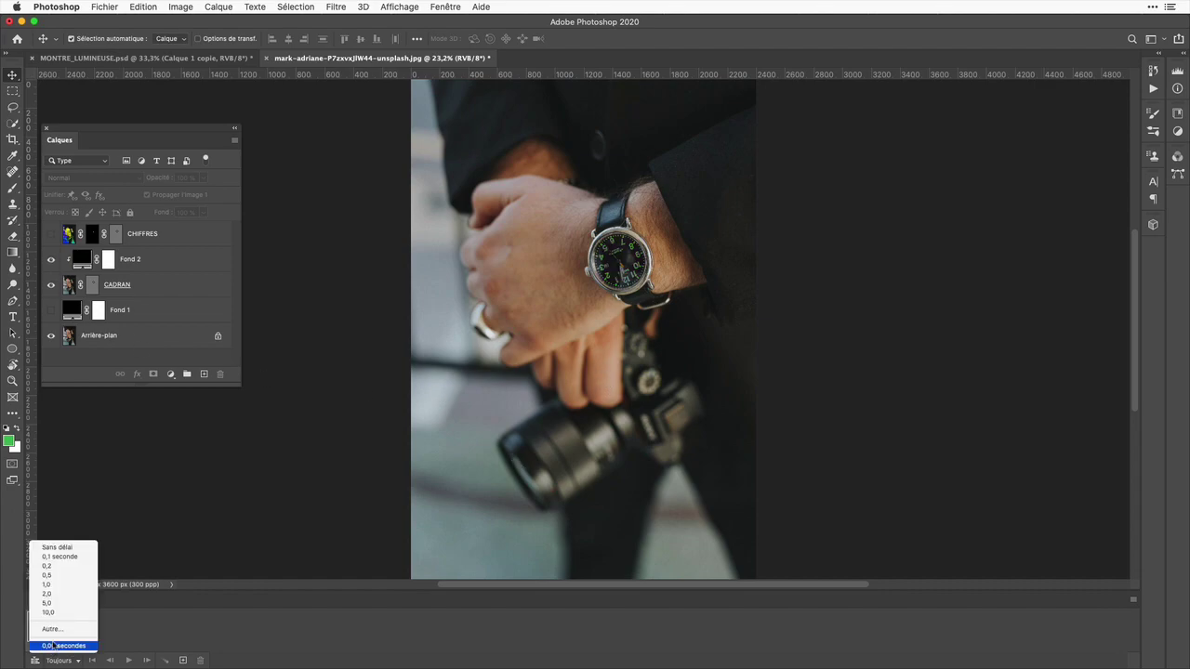
pyautogui.click(62, 576)
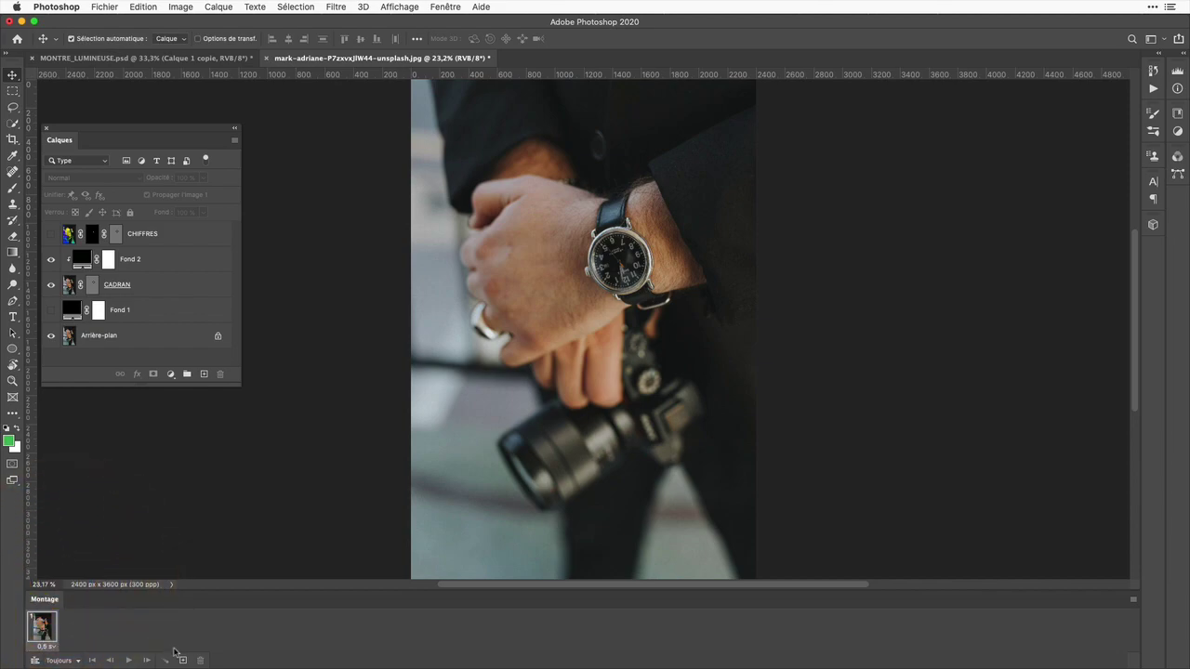
# Add a second frame with CHIFFRES and Fond 1 visible and Fond 2 hidden.
pyautogui.click(183, 661)
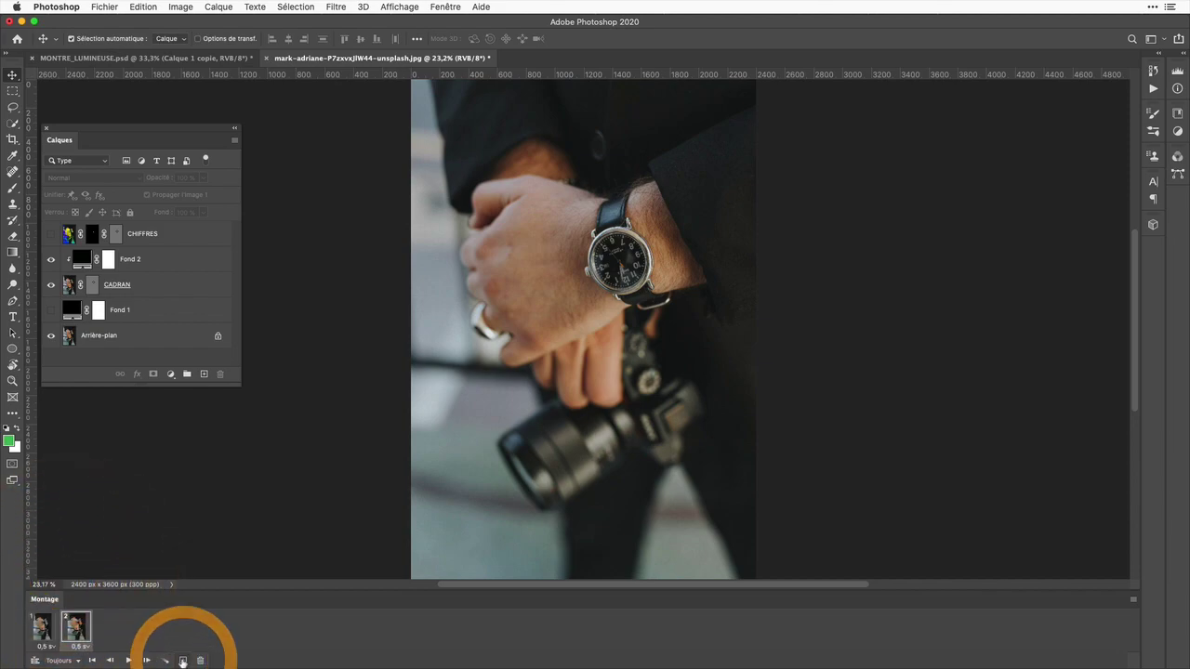
pyautogui.click(52, 236)
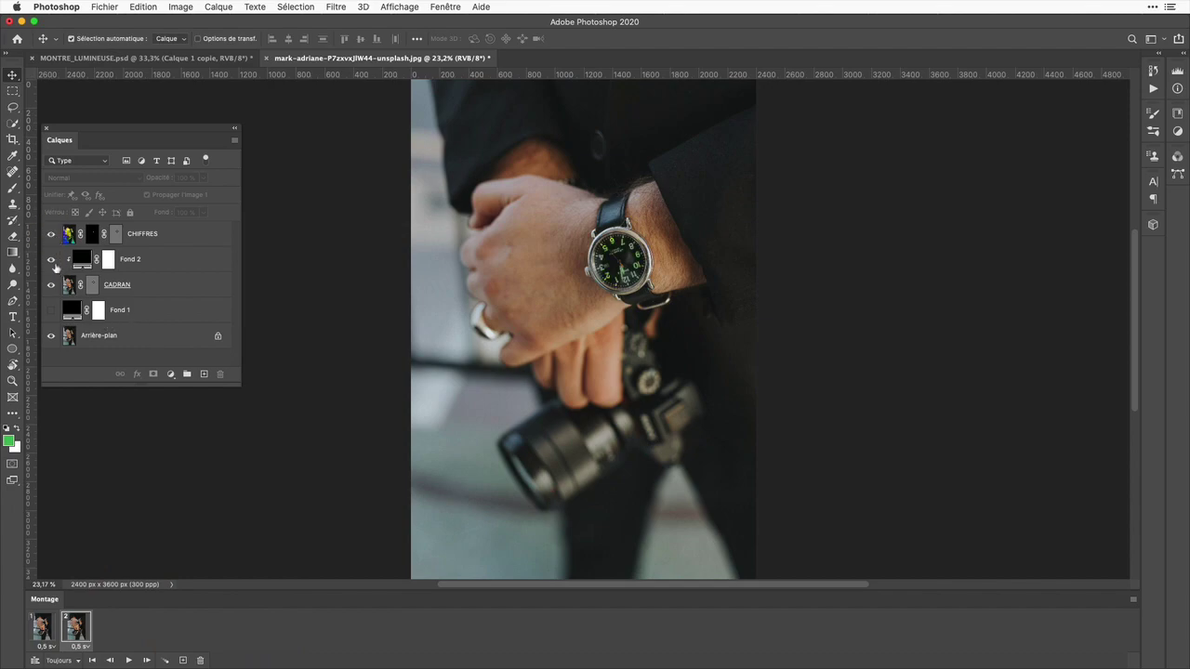
pyautogui.click(52, 260)
pyautogui.click(52, 312)
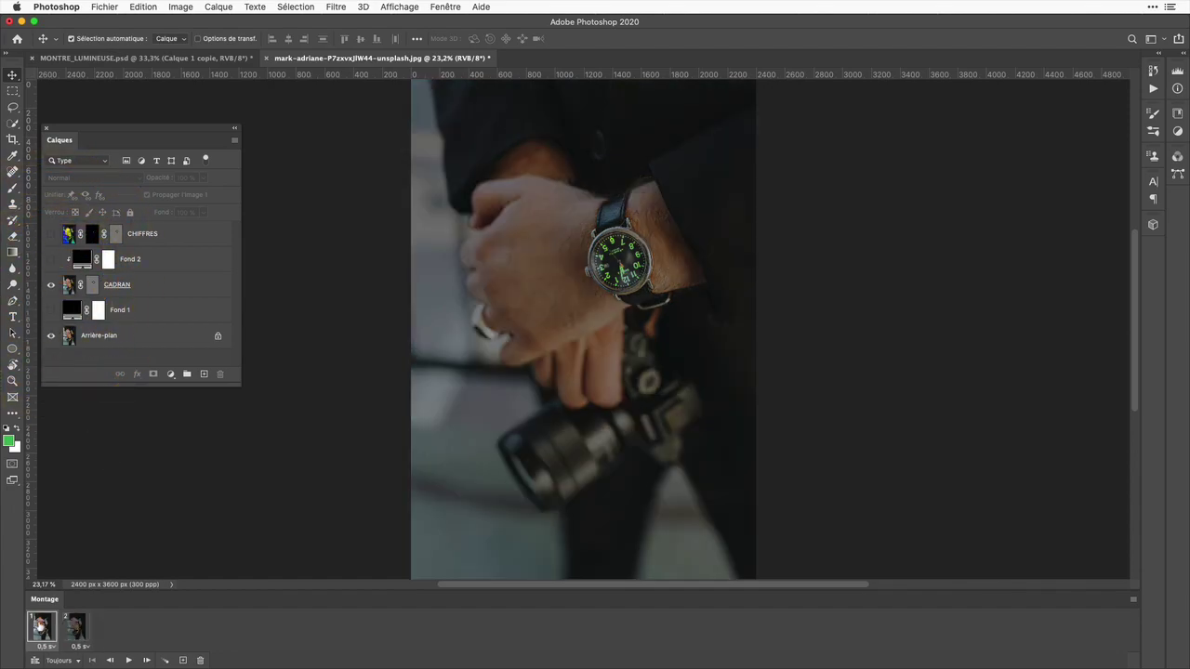
# Tween the two frames with 8 added frames across all layers, including position, opacity and effects, and preview the animation.
pyautogui.click(44, 627)
pyautogui.click(72, 625)
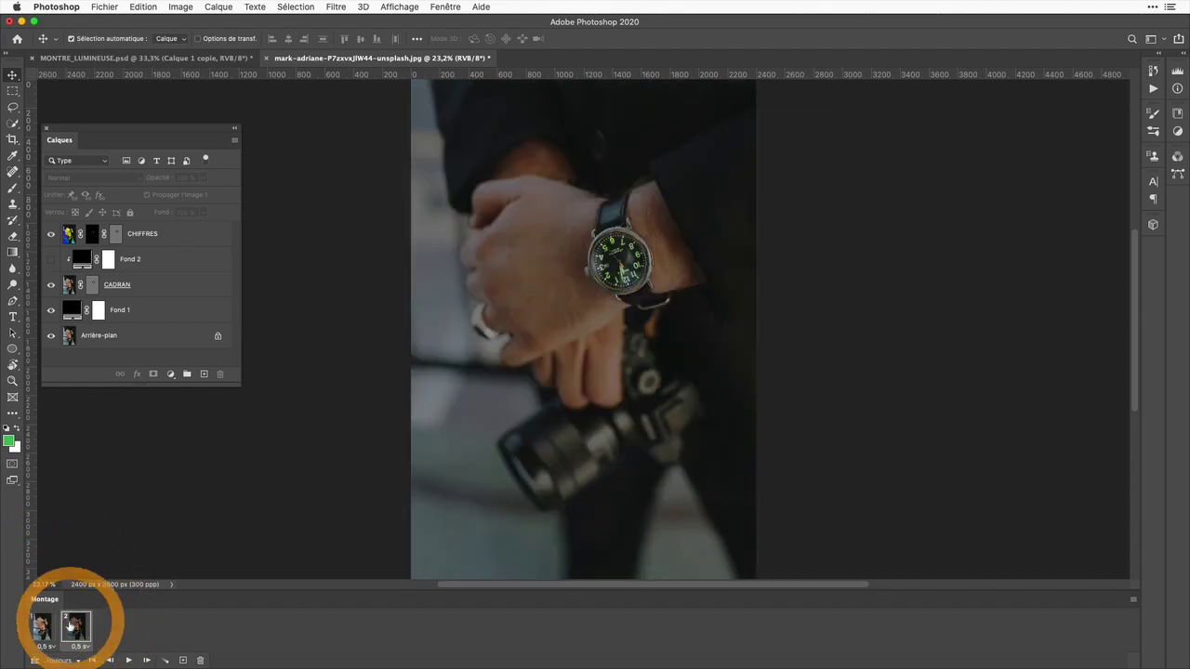
pyautogui.keyDown('shift'); pyautogui.click(39, 629); pyautogui.keyUp('shift')
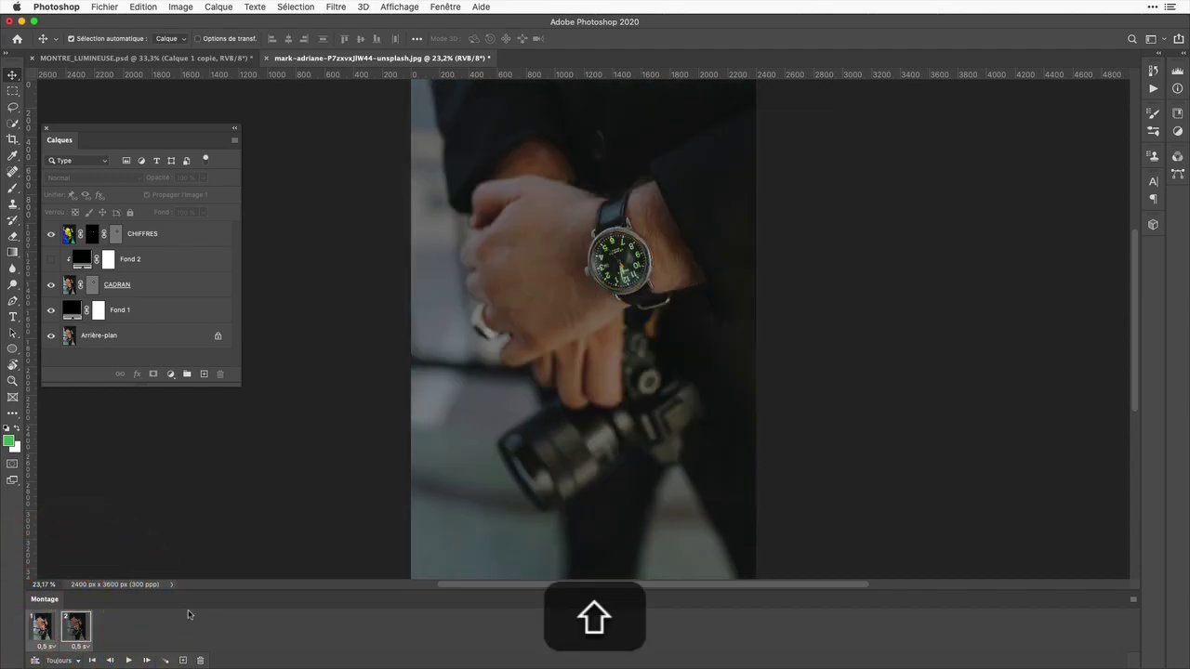
pyautogui.click(165, 660)
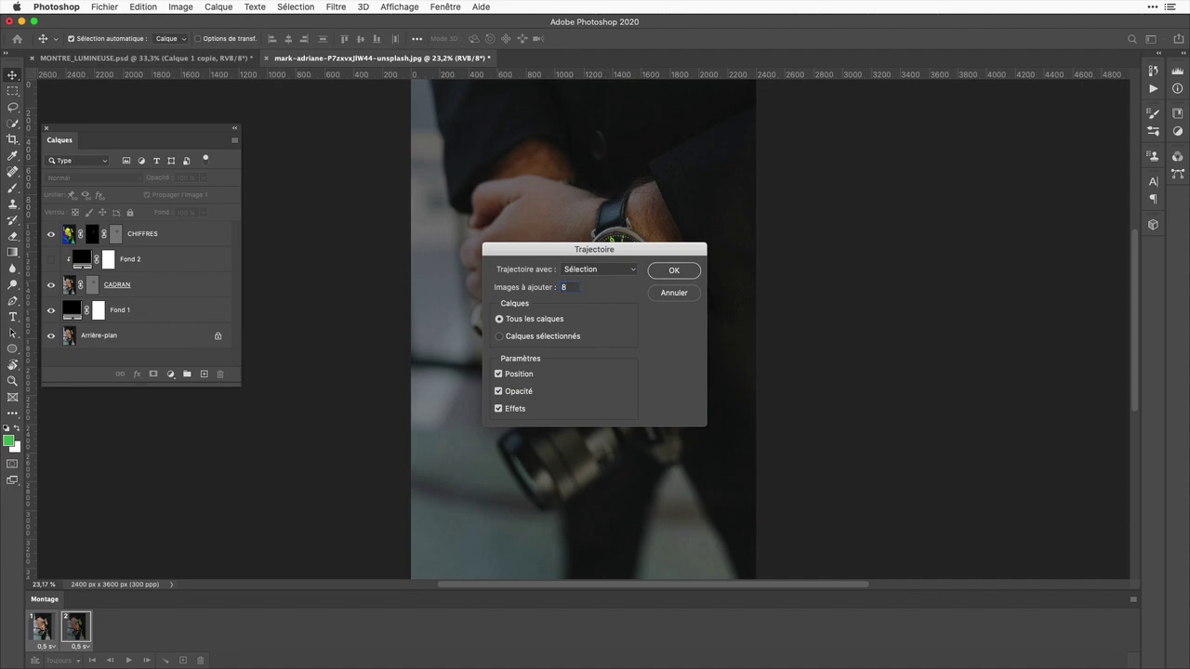
pyautogui.click(674, 271)
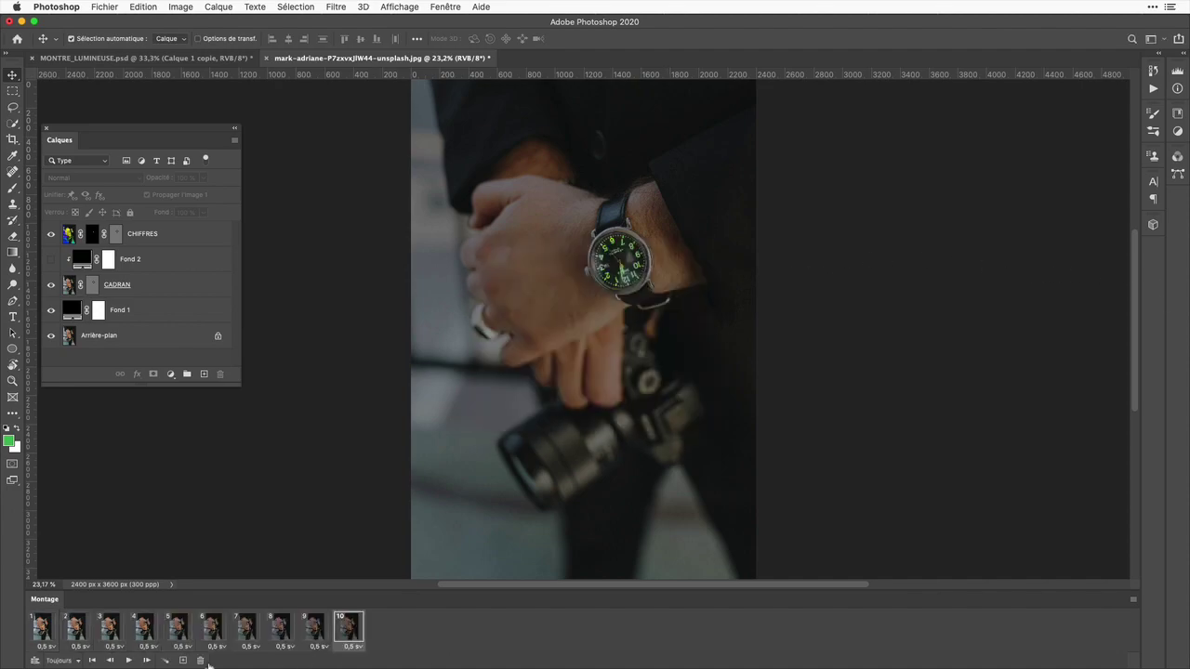
pyautogui.click(129, 660)
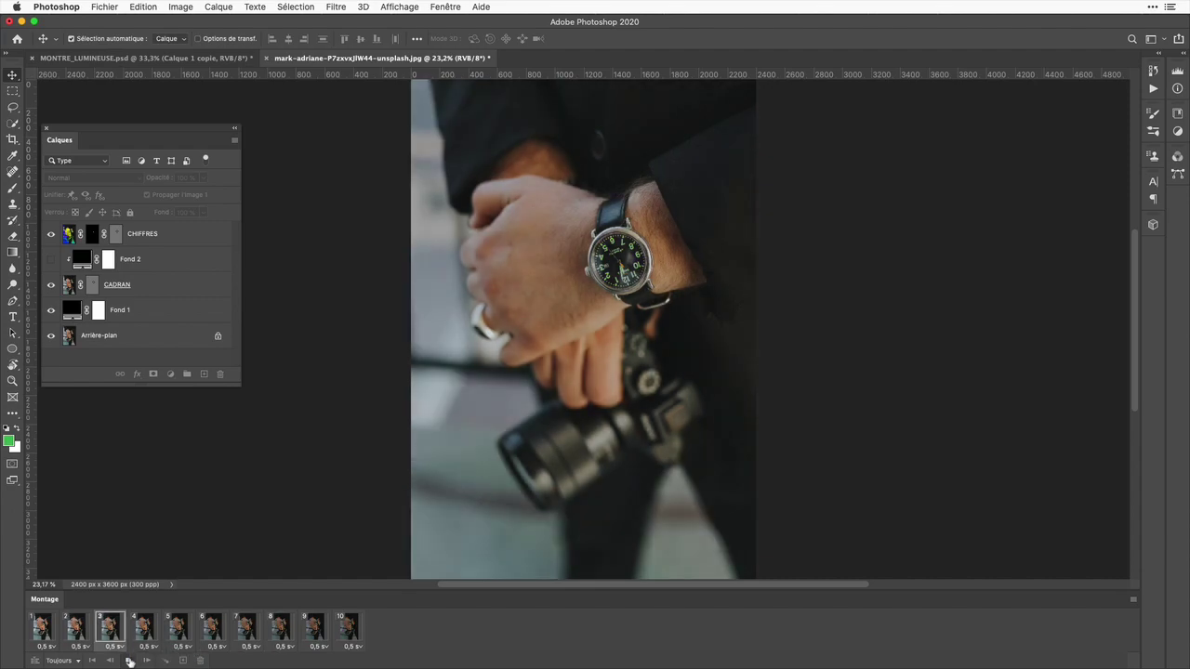
pyautogui.click(129, 660)
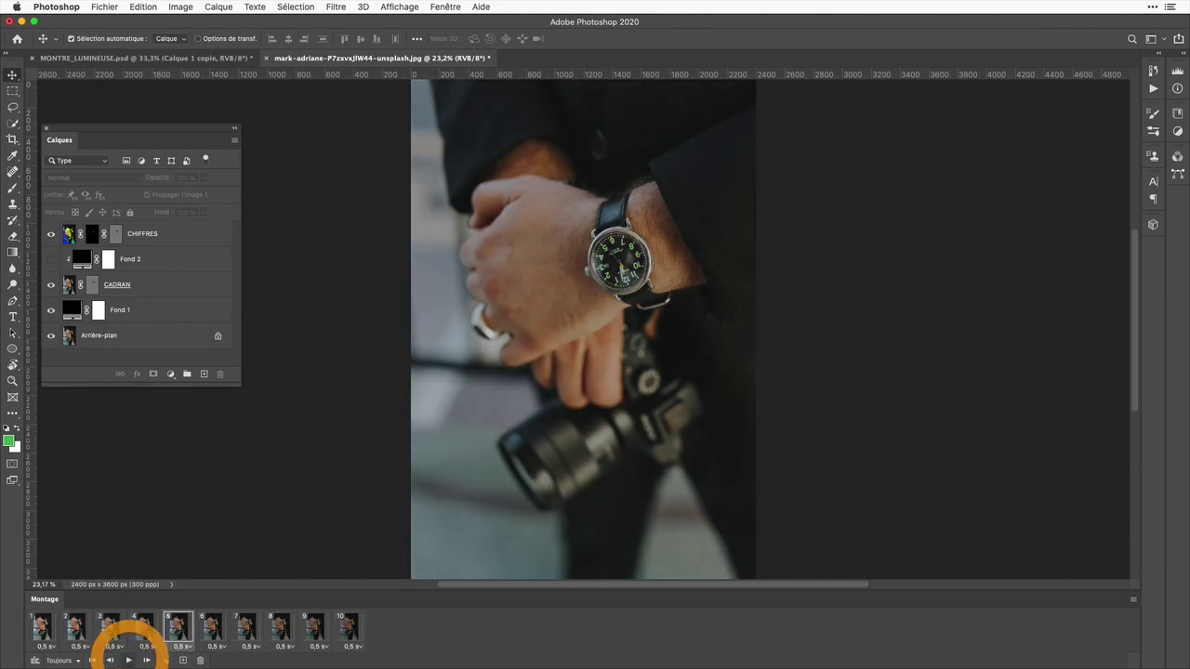
# Set the delay of frame 10 to 2 seconds and keep the looping option at Toujours.
pyautogui.click(360, 649)
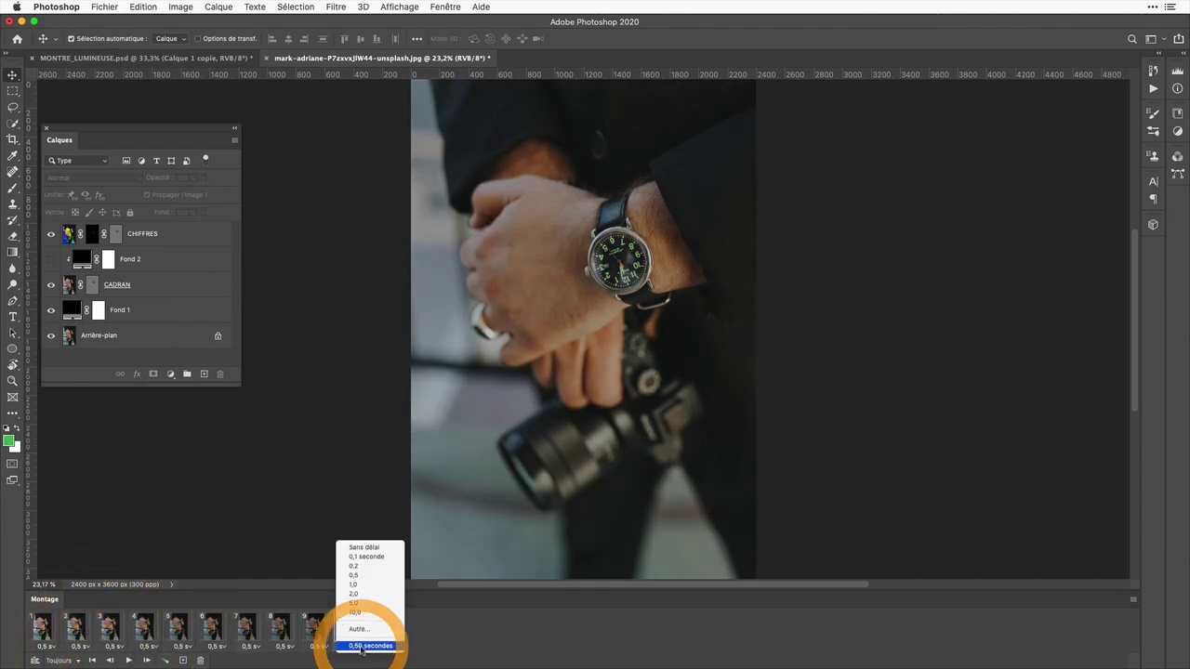
pyautogui.click(397, 596)
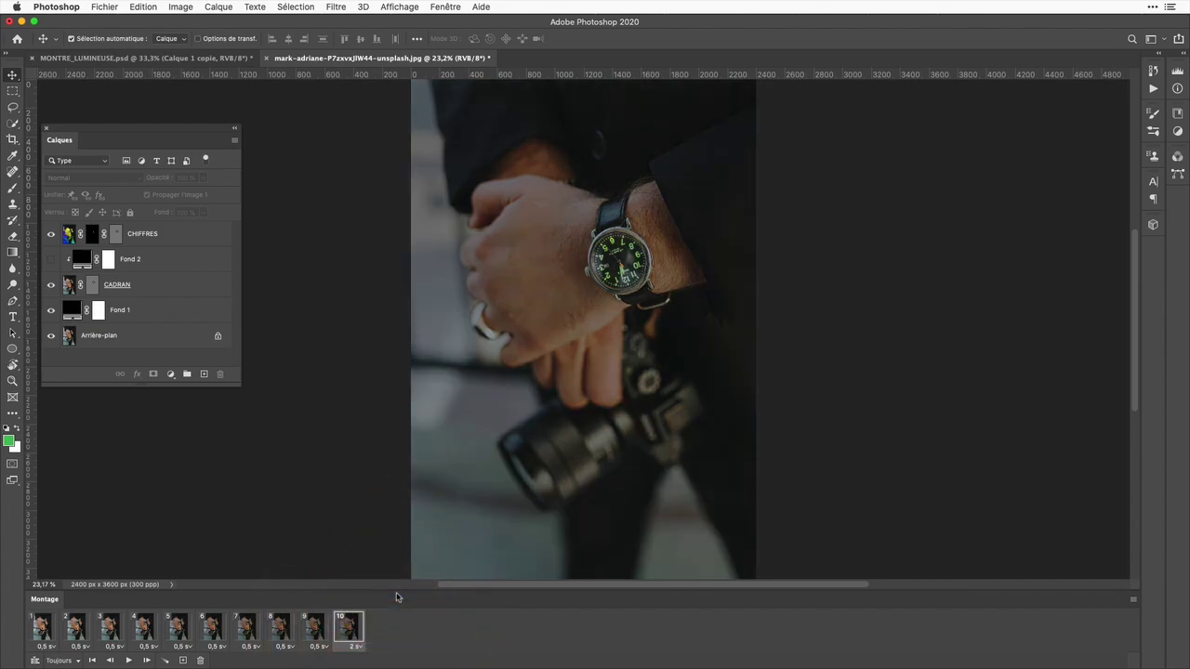
pyautogui.click(78, 661)
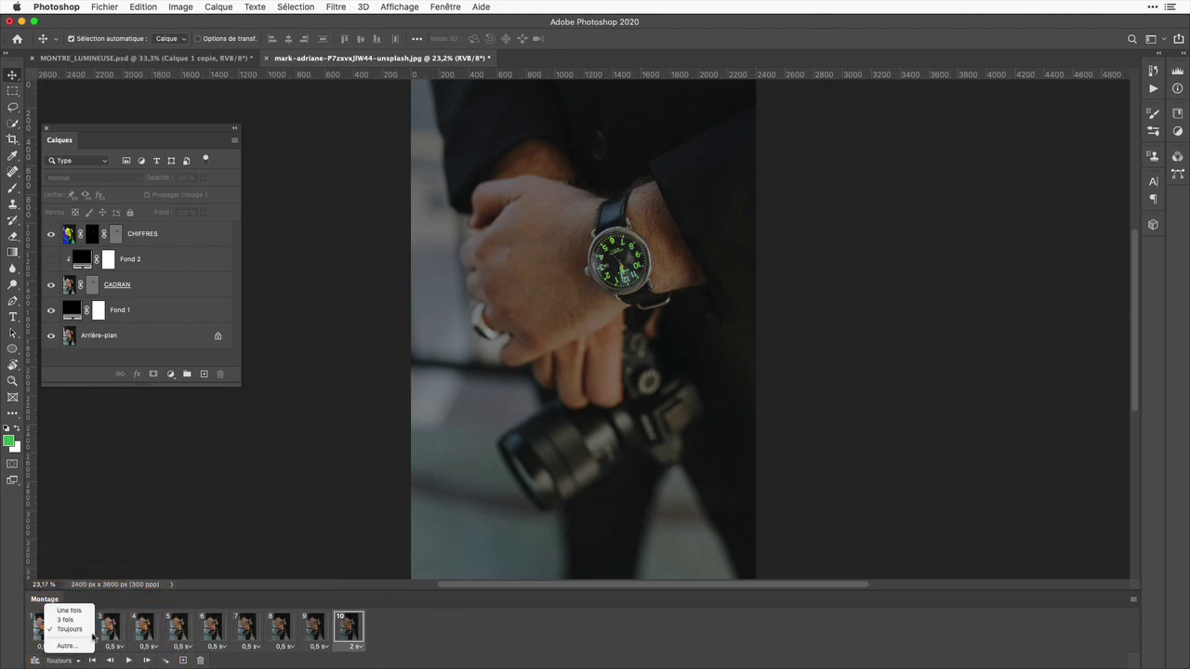
pyautogui.click(84, 625)
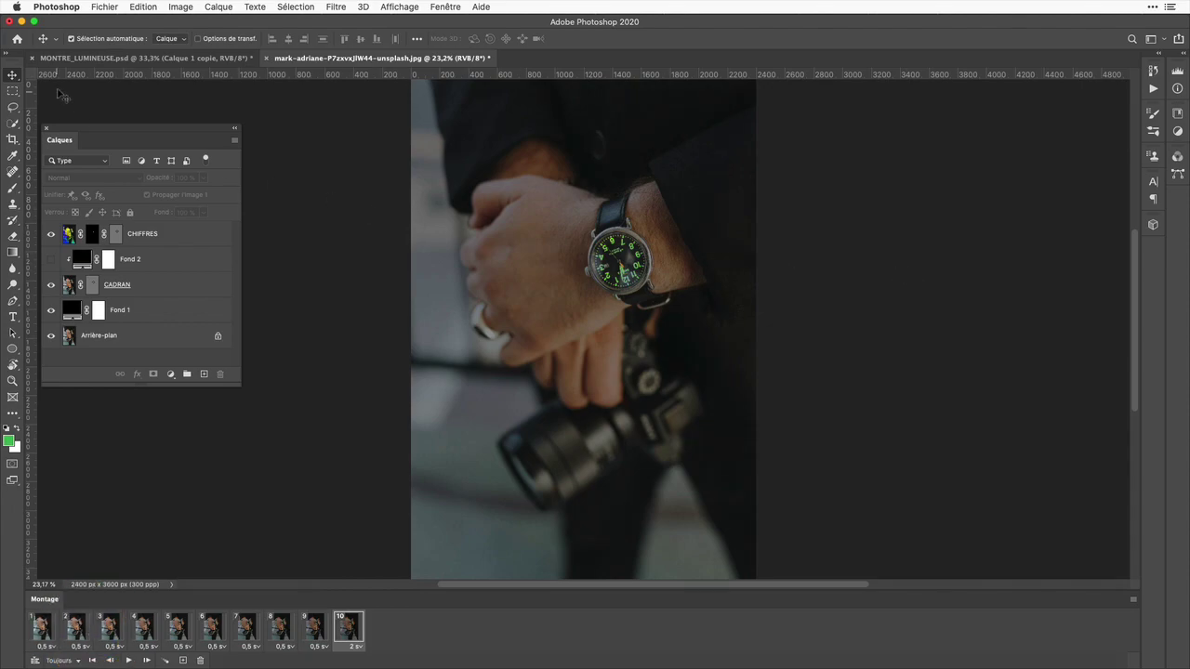
# Export the animation through Save for Web as a GIF without transparency, 640 px wide, with looping set to Toujours.
pyautogui.click(107, 6)
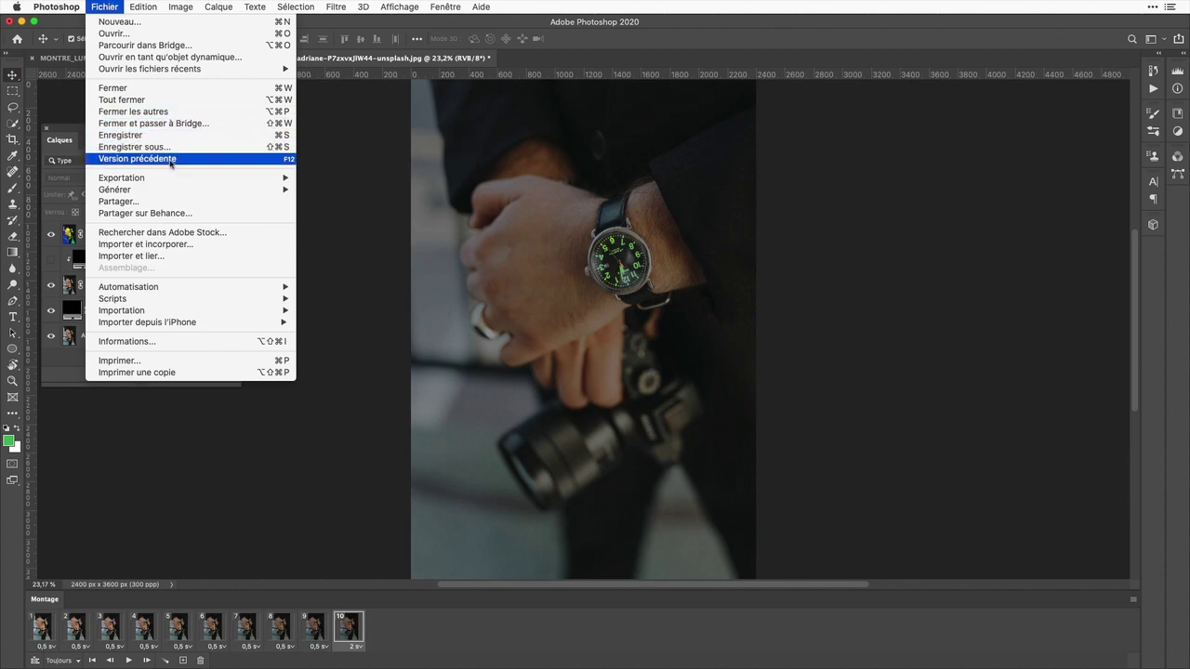
pyautogui.moveTo(178, 179)
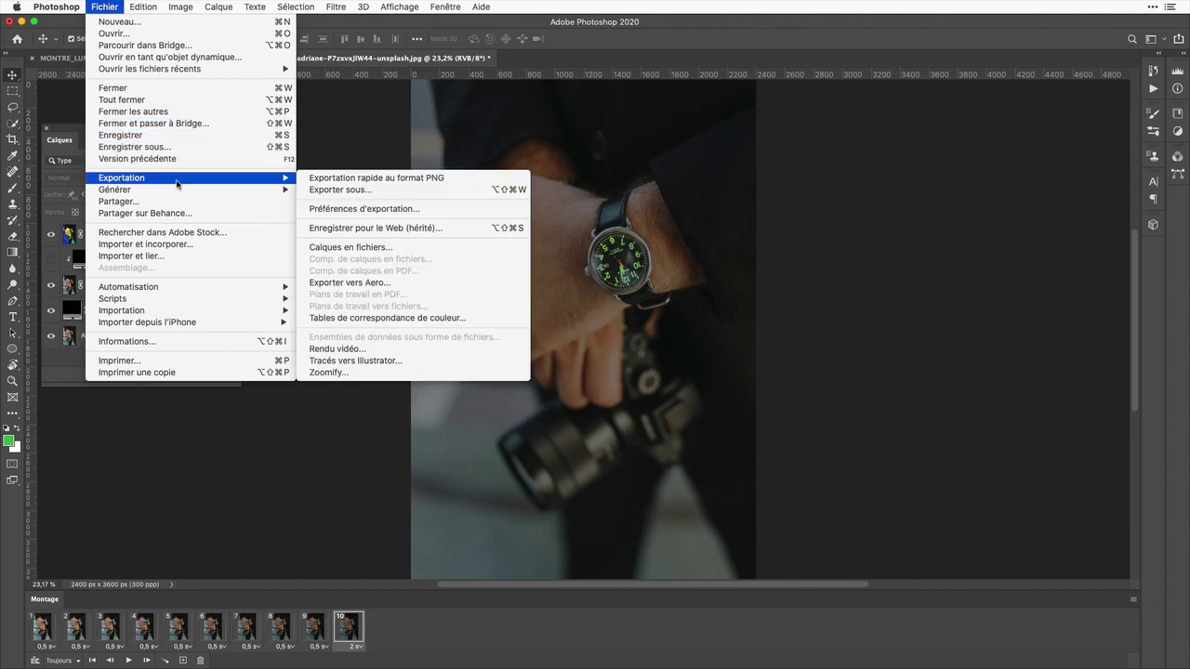
pyautogui.click(468, 228)
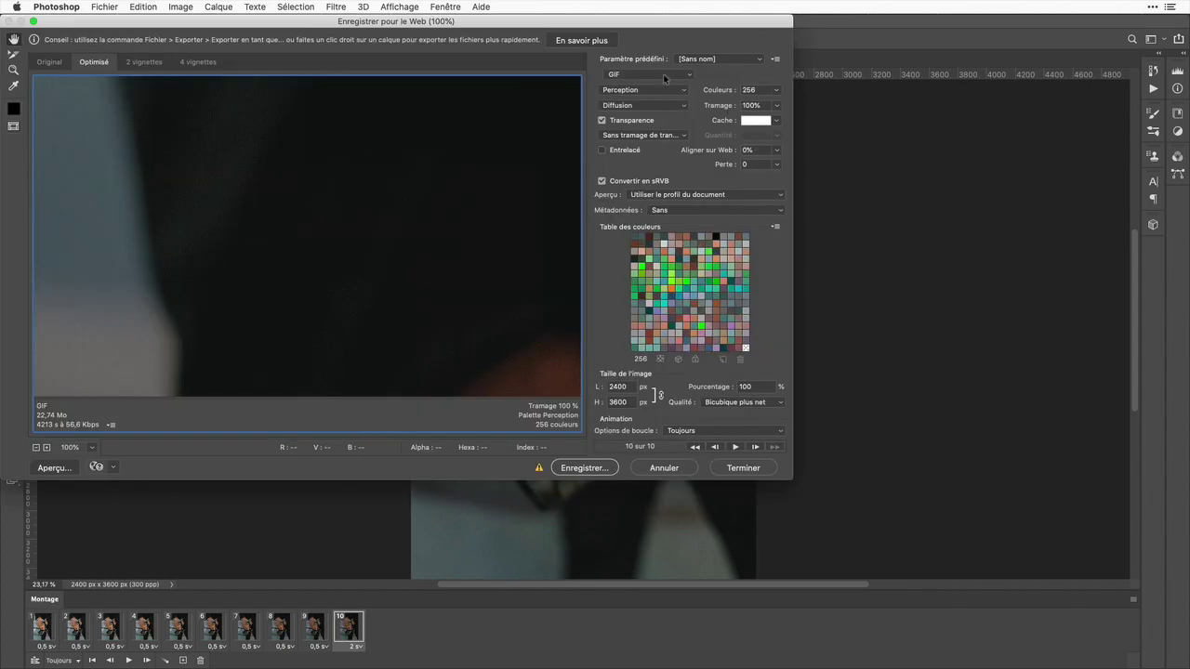
pyautogui.click(632, 120)
pyautogui.click(617, 387)
pyautogui.write('640')
pyautogui.click(722, 431)
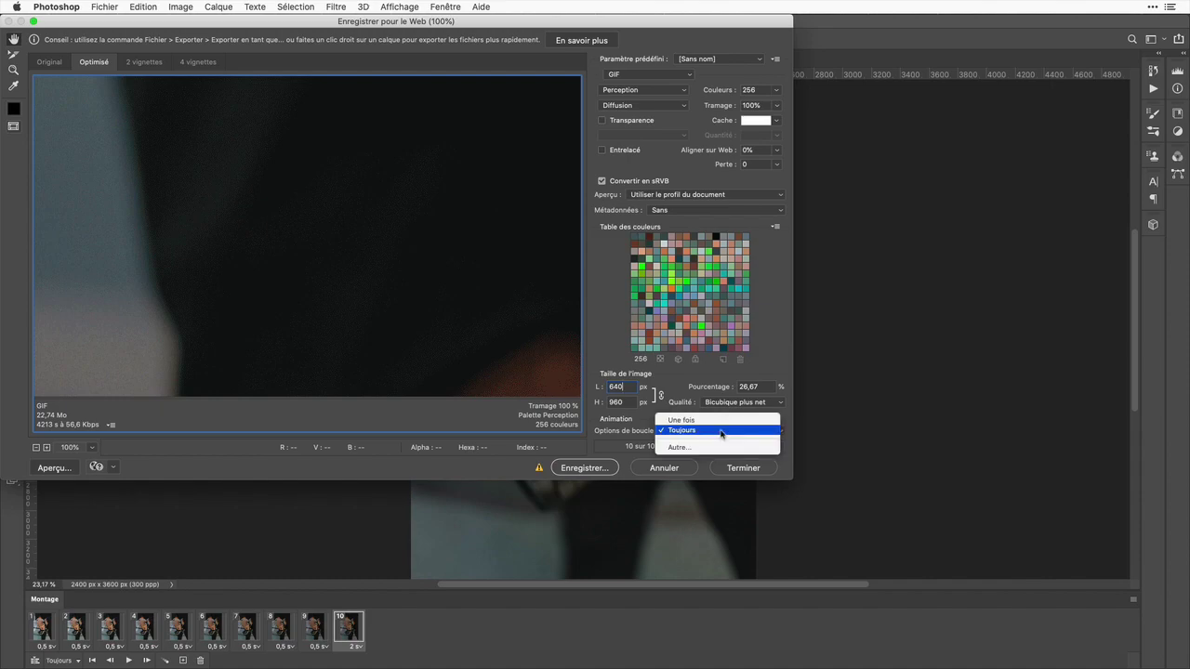
pyautogui.click(616, 458)
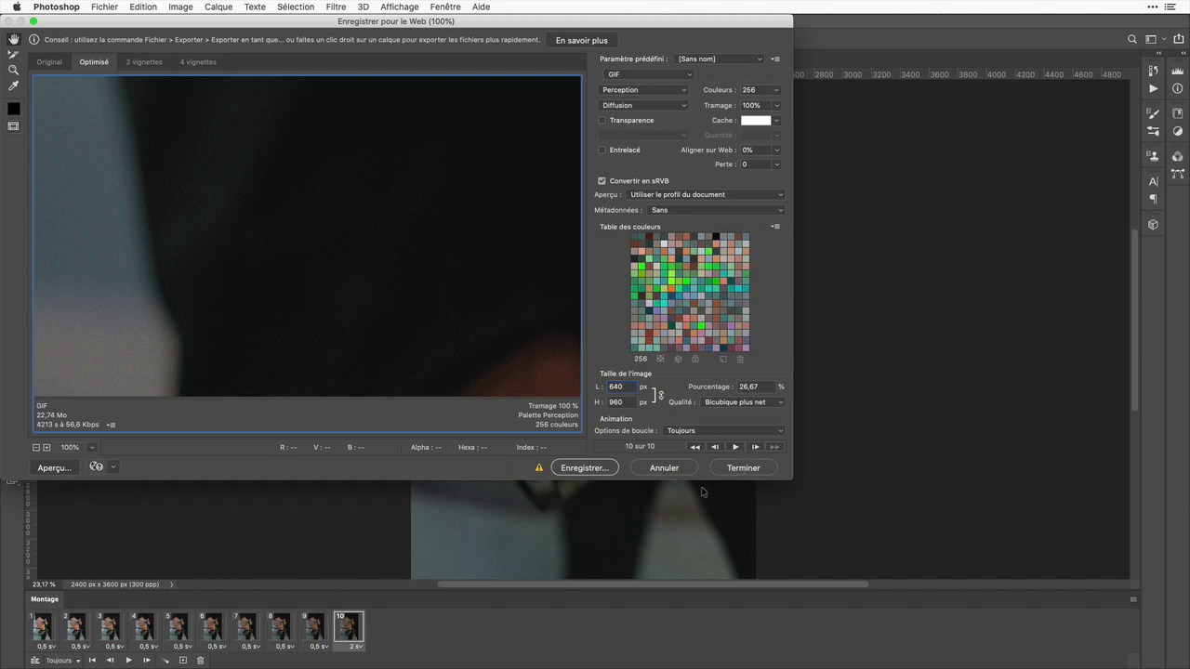
pyautogui.click(585, 468)
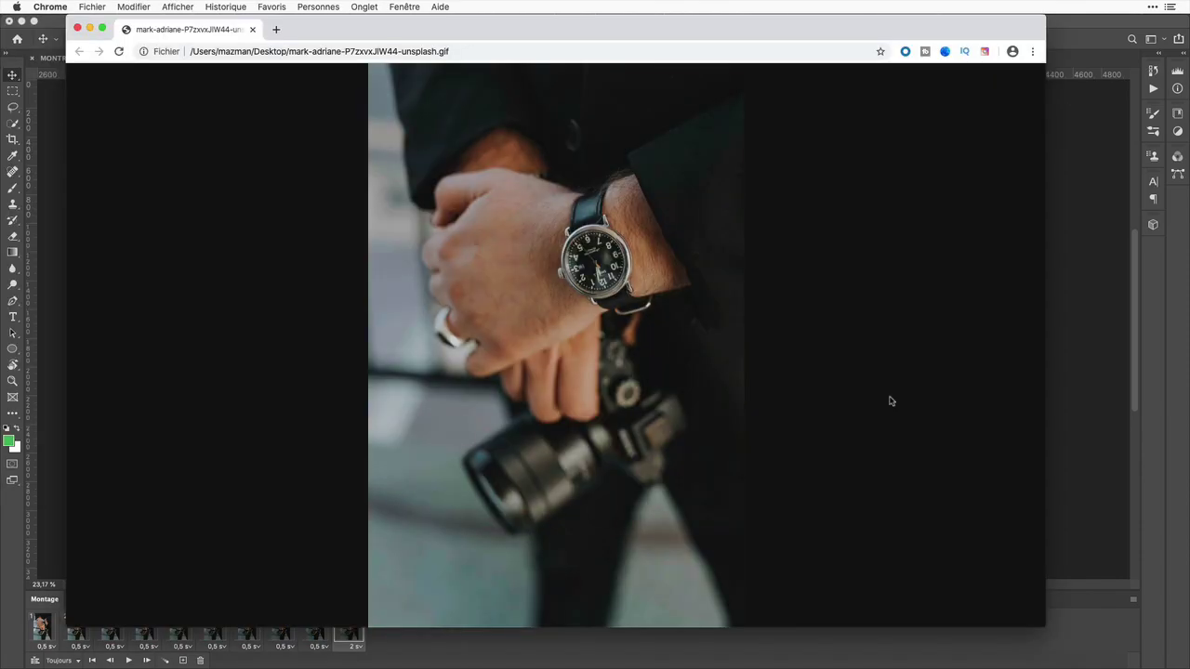